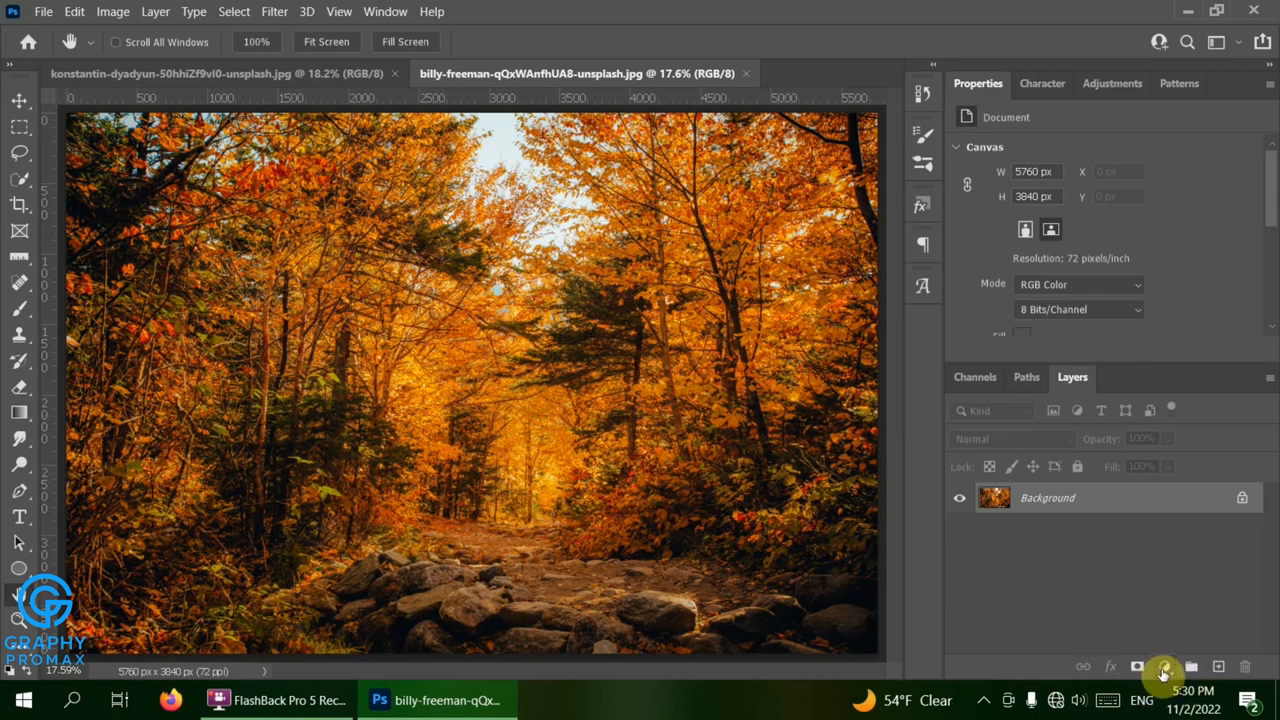
- Add a Channel Mixer adjustment layer and set its Red output channel to Red -61, Green +160 and Blue -32
{"action": "left_click", "coordinate": [1164, 667]}
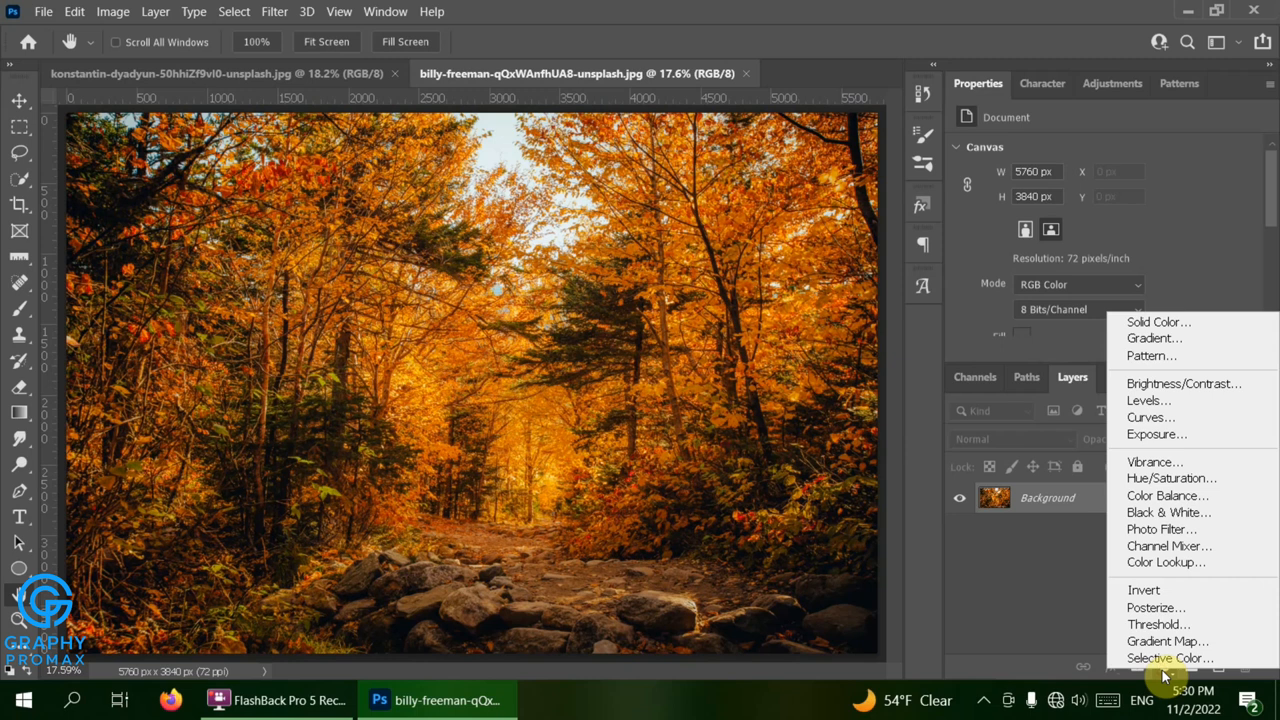
{"action": "left_click", "coordinate": [1170, 546]}
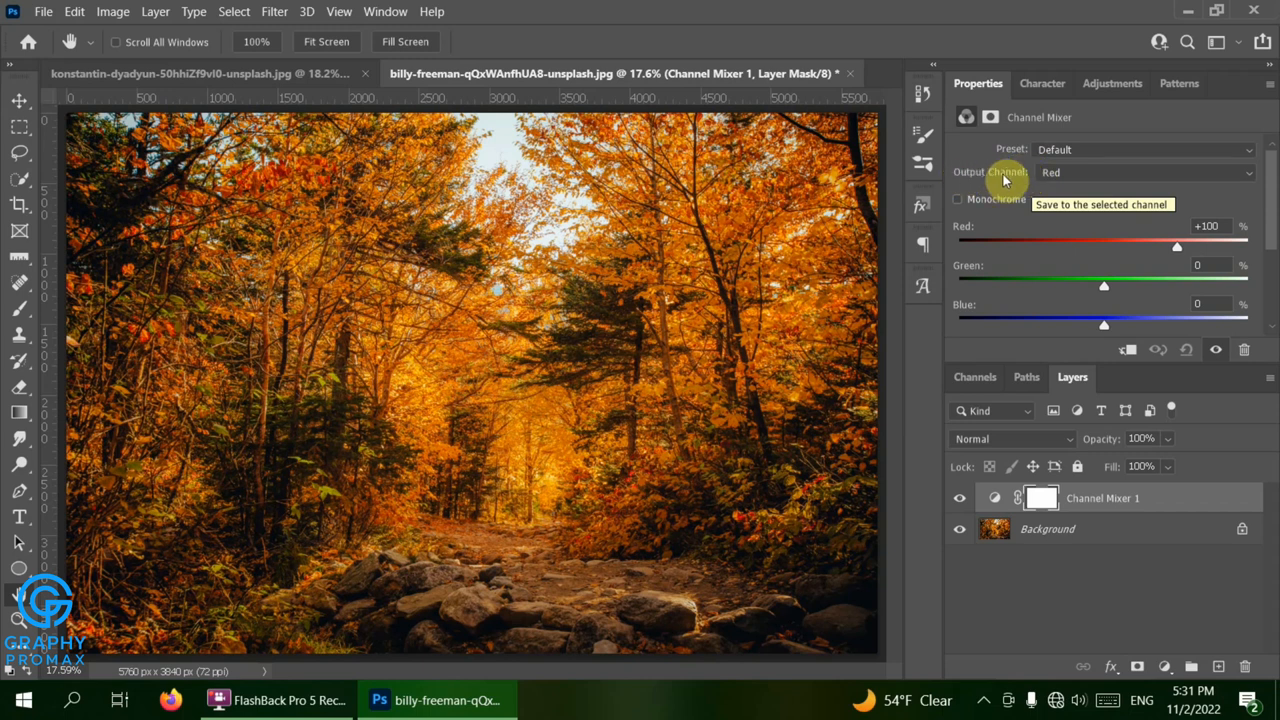
{"action": "left_click", "coordinate": [1060, 175]}
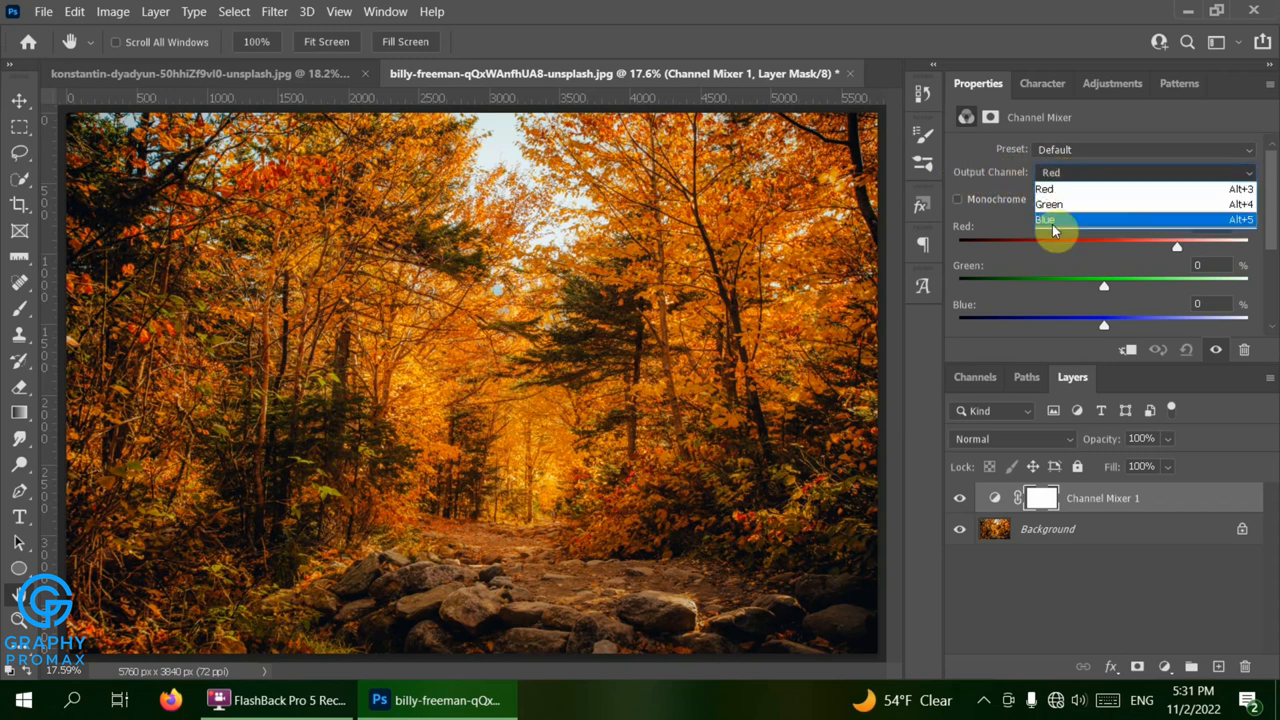
{"action": "left_click", "coordinate": [1050, 190]}
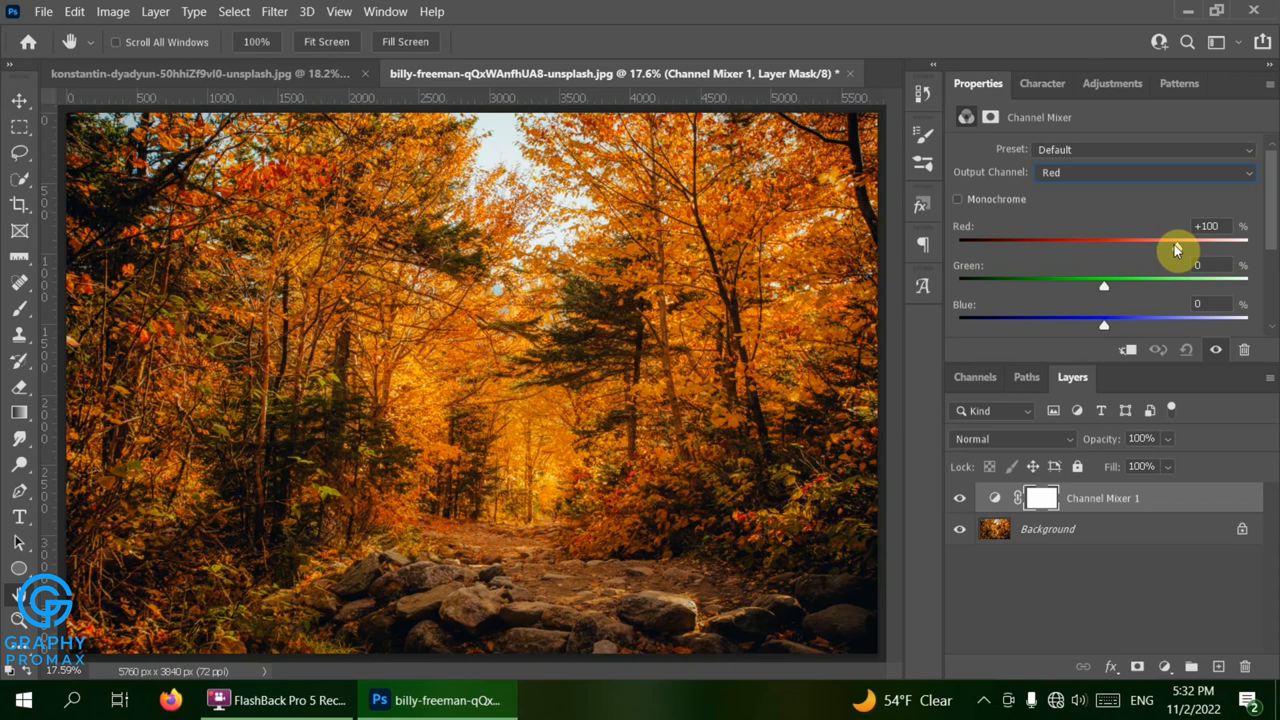
{"action": "left_click_drag", "start_coordinate": [1174, 244], "coordinate": [1060, 242]}
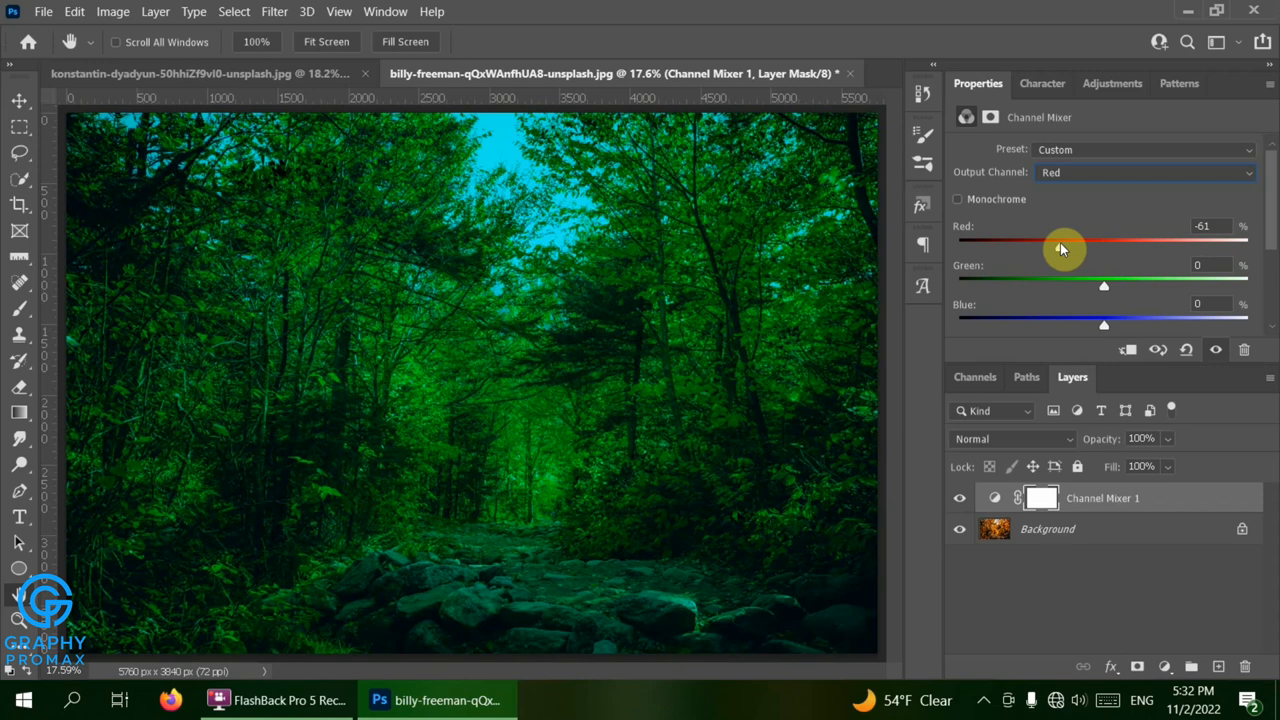
{"action": "left_click", "coordinate": [1104, 288]}
{"action": "left_click_drag", "start_coordinate": [1104, 290], "coordinate": [1226, 280]}
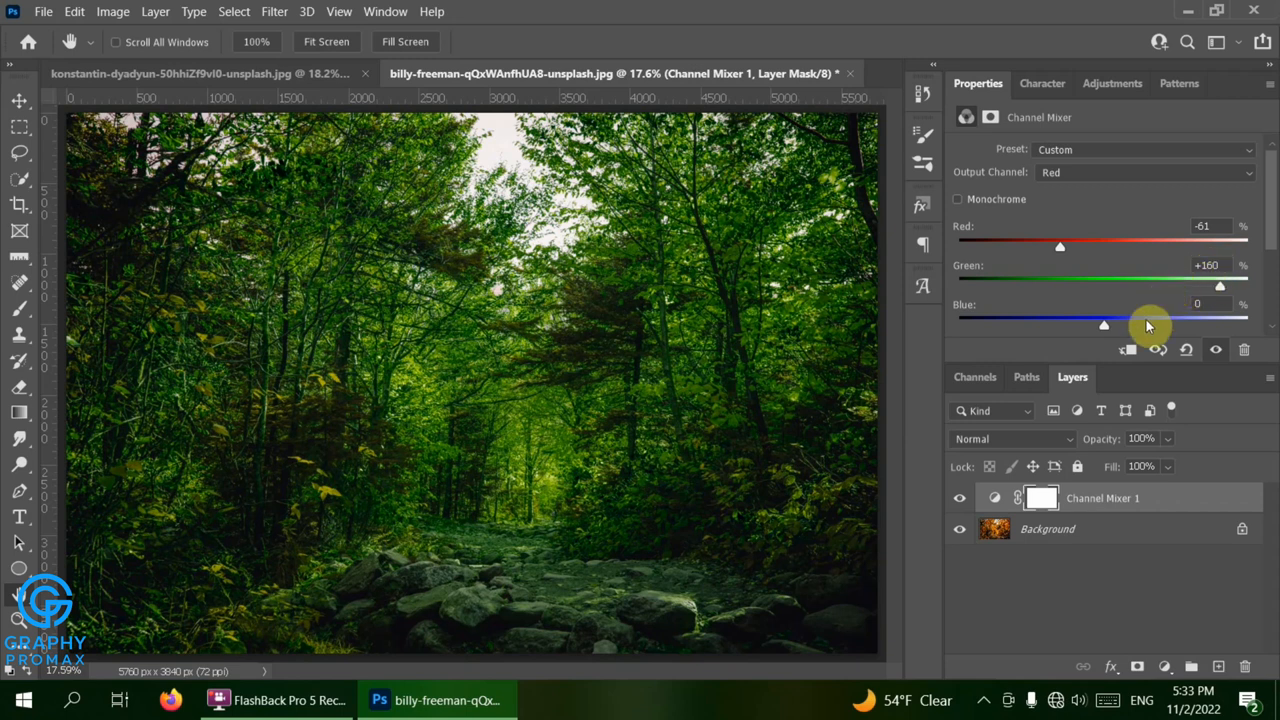
{"action": "mouse_move", "coordinate": [1105, 326]}
{"action": "left_mouse_down"}
{"action": "mouse_move", "coordinate": [1043, 328]}
{"action": "mouse_move", "coordinate": [1082, 334]}
{"action": "left_mouse_up"}
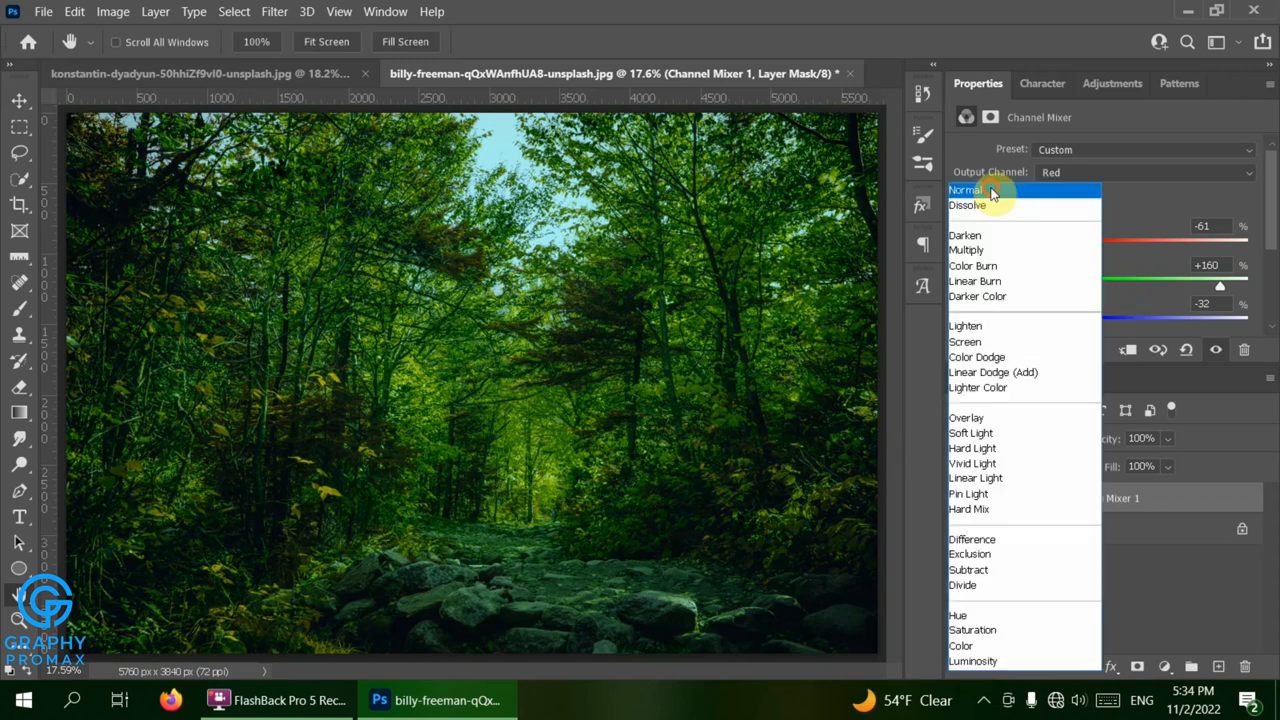
- Unlock the Background layer and set its blending mode to Lighten
{"action": "left_click", "coordinate": [993, 502]}
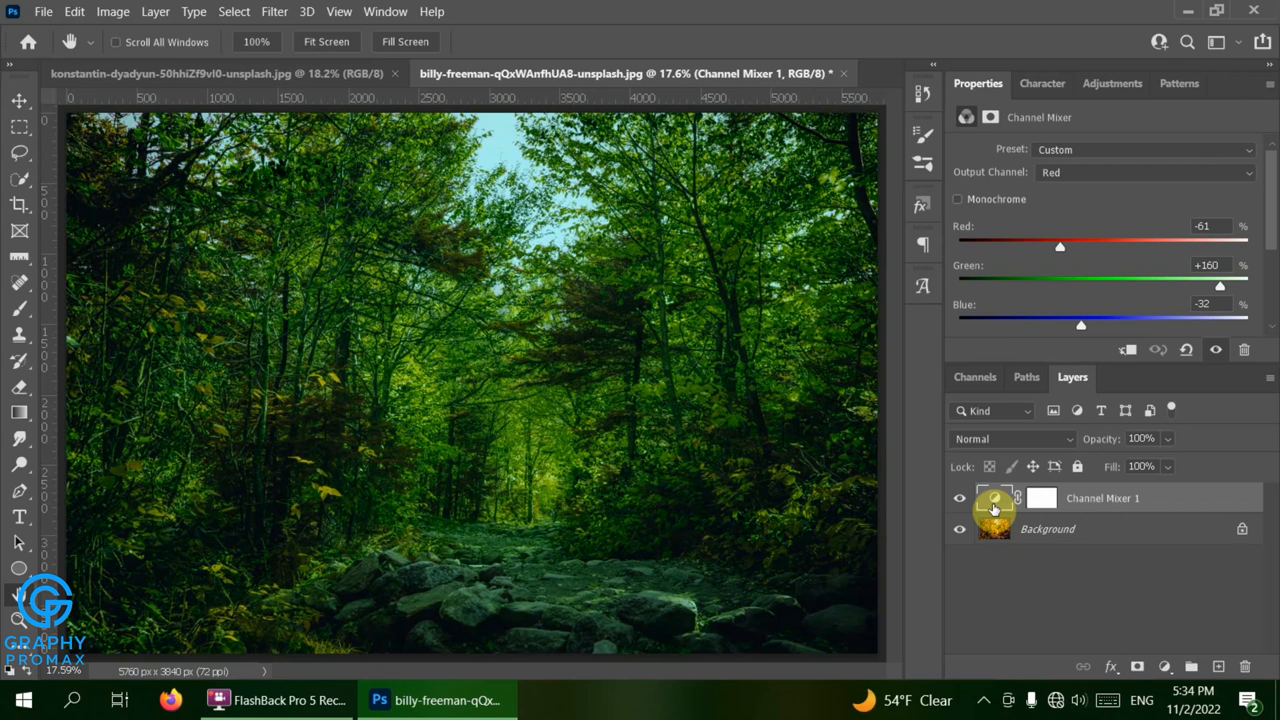
{"action": "left_click", "coordinate": [1039, 540]}
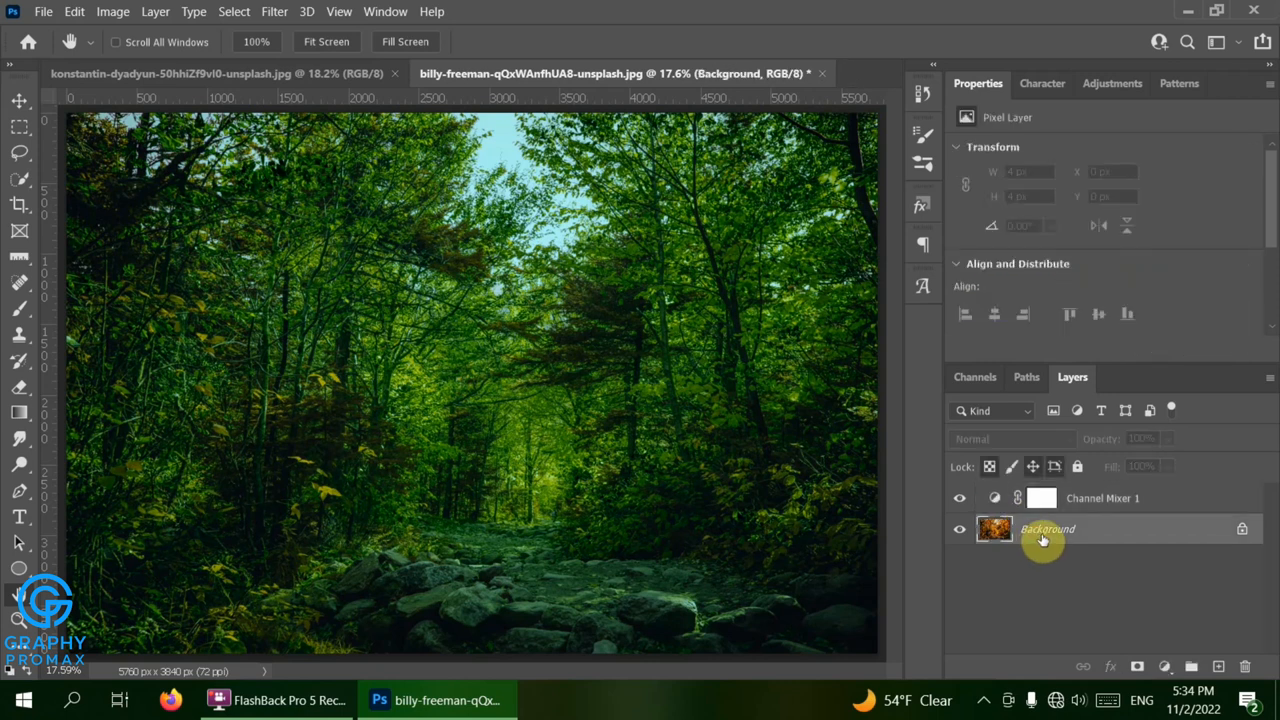
{"action": "left_click", "coordinate": [1241, 532]}
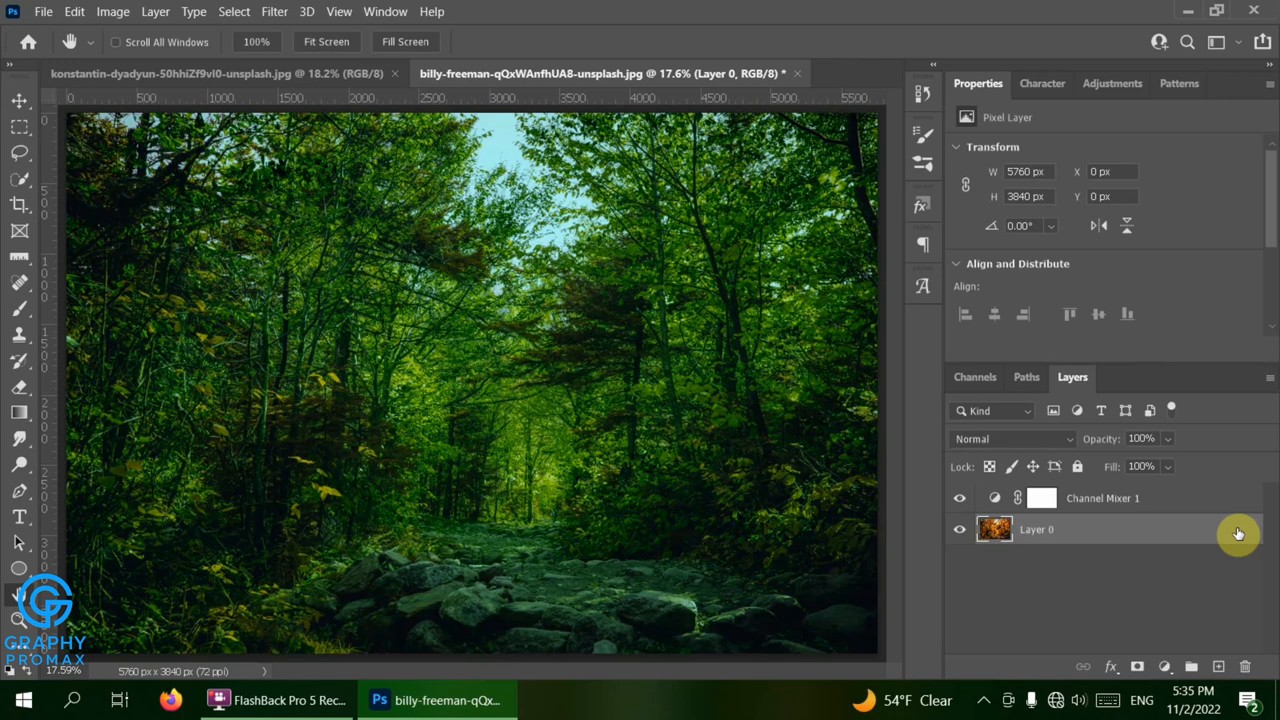
{"action": "left_click", "coordinate": [970, 443]}
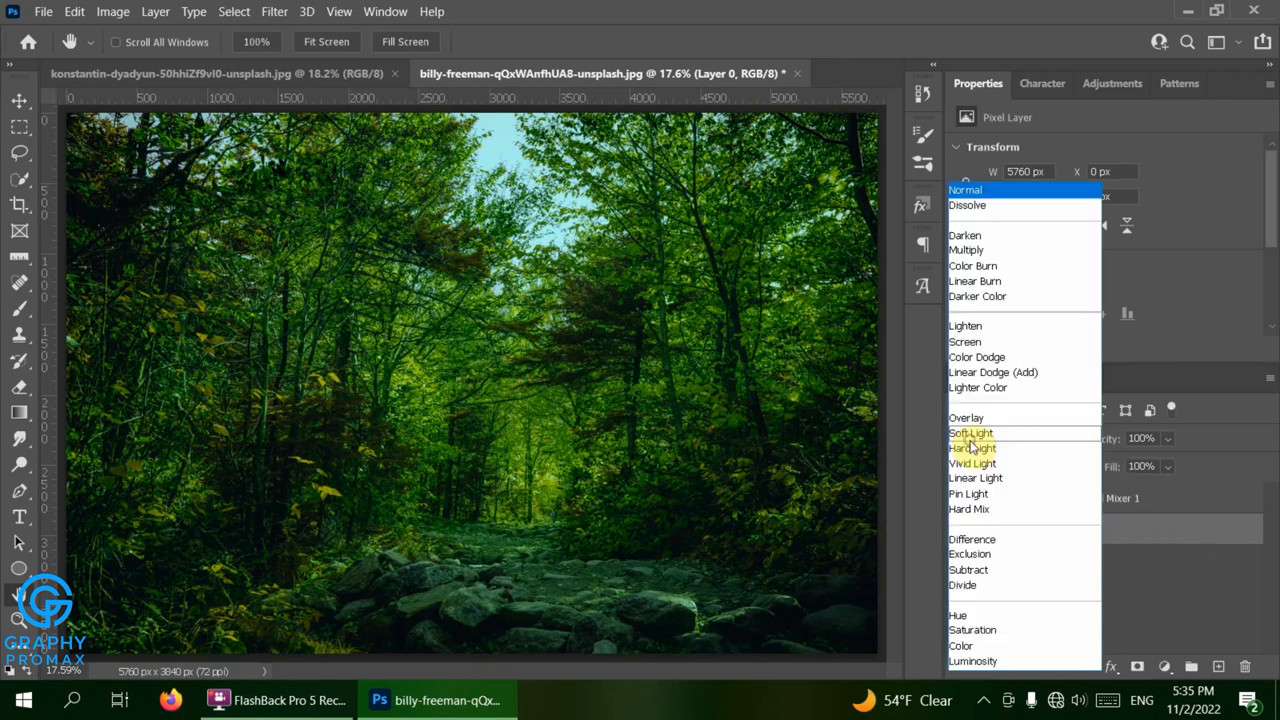
{"action": "left_click", "coordinate": [975, 326]}
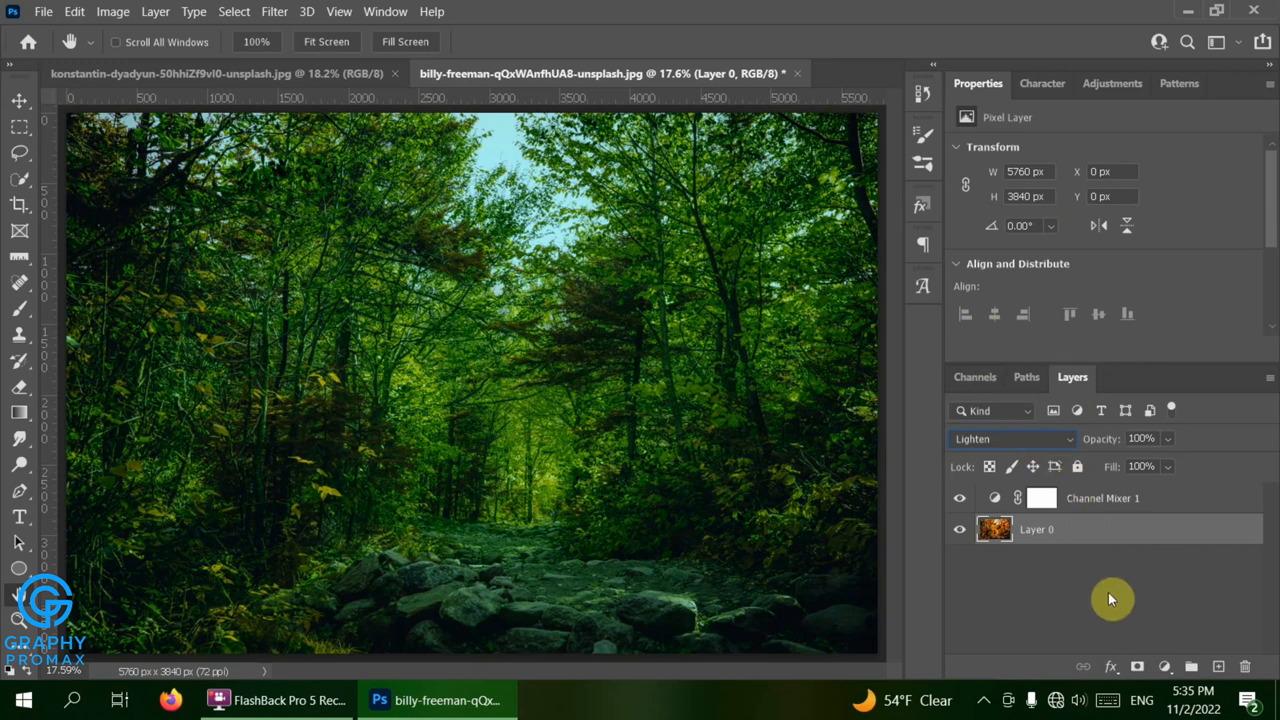
- Add a Selective Color adjustment and set the Yellows to Cyan +17, Magenta +6, Yellow +9 and Black +6
{"action": "left_click", "coordinate": [1164, 666]}
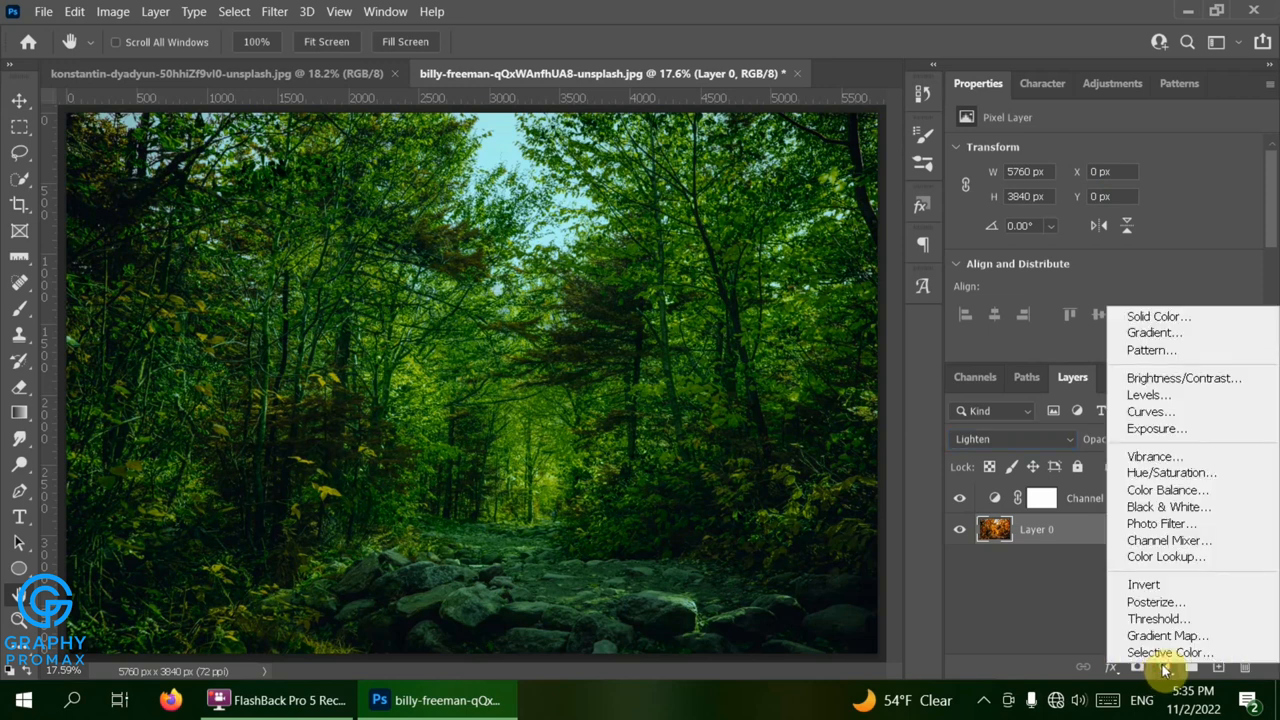
{"action": "left_click", "coordinate": [1215, 653]}
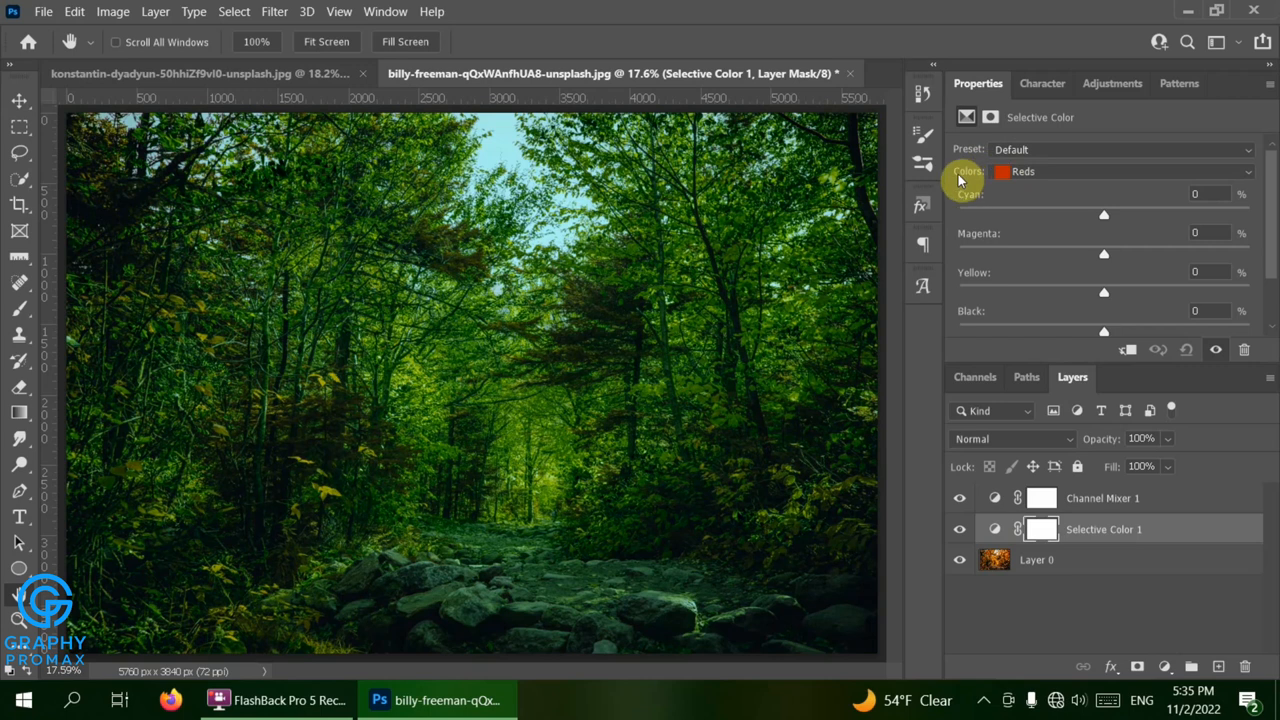
{"action": "left_click", "coordinate": [1030, 171]}
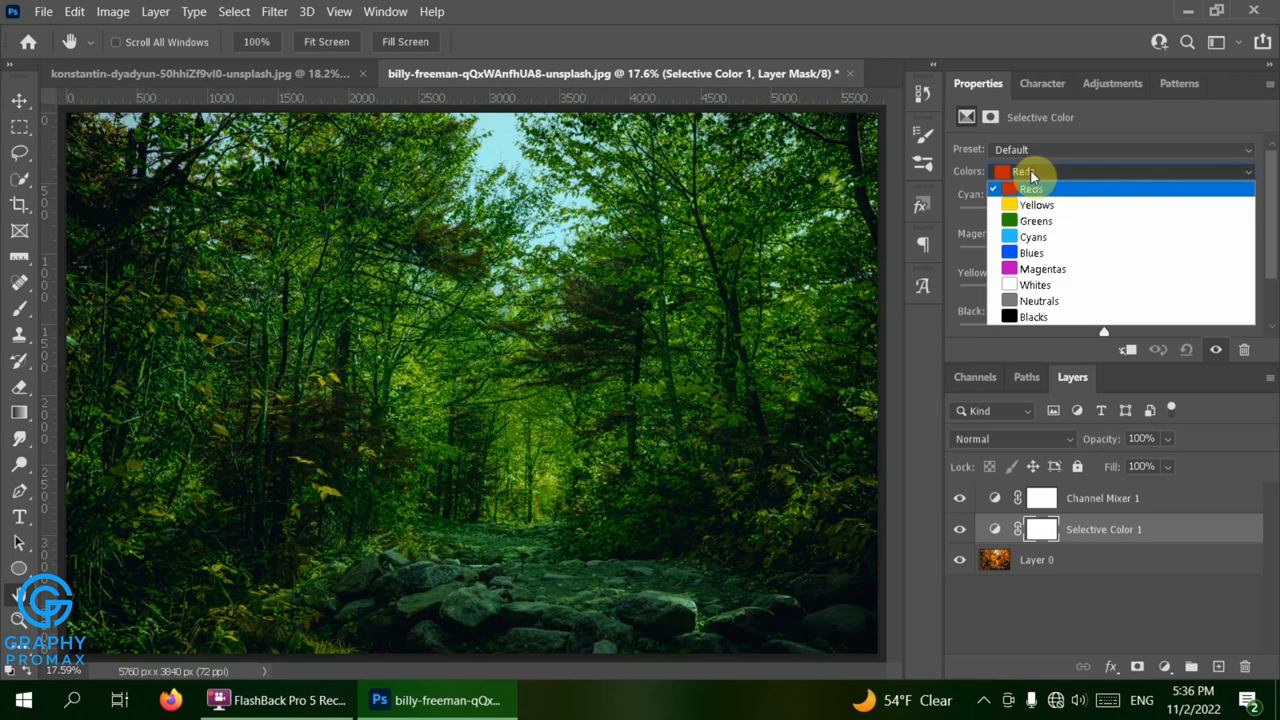
{"action": "left_click", "coordinate": [1032, 205]}
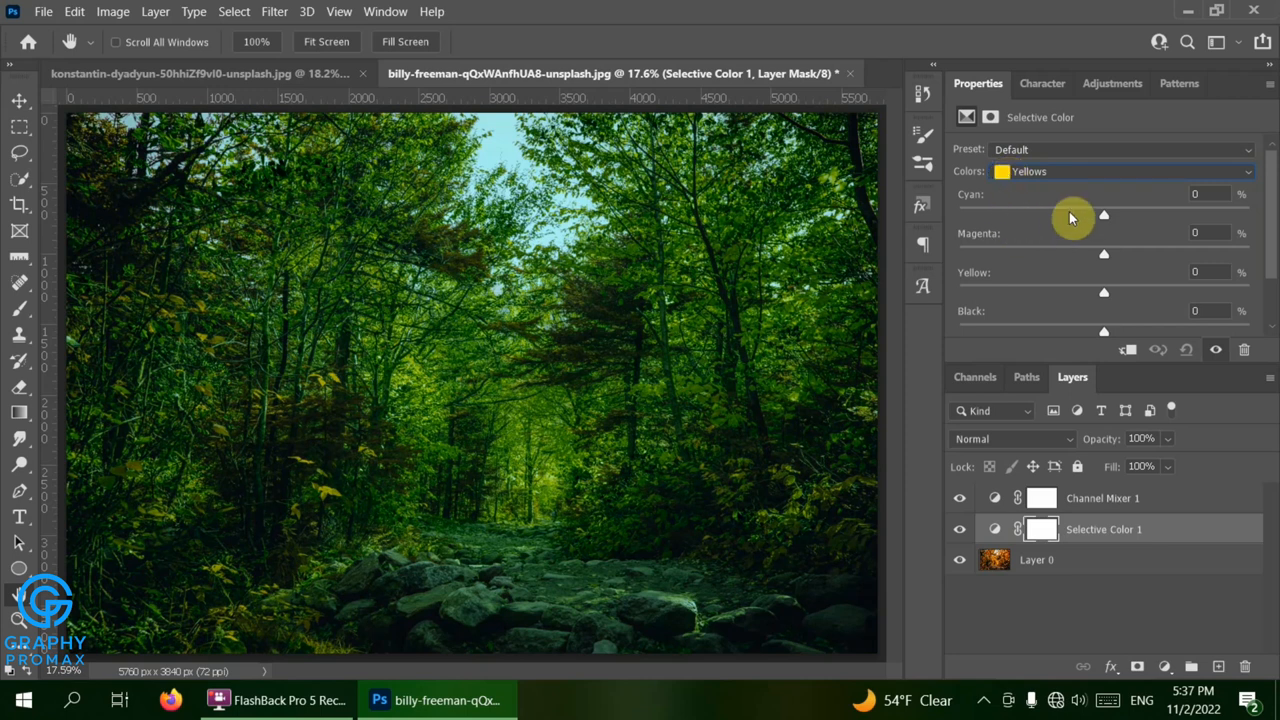
{"action": "left_click", "coordinate": [1107, 217]}
{"action": "left_click_drag", "start_coordinate": [1107, 217], "coordinate": [1114, 258]}
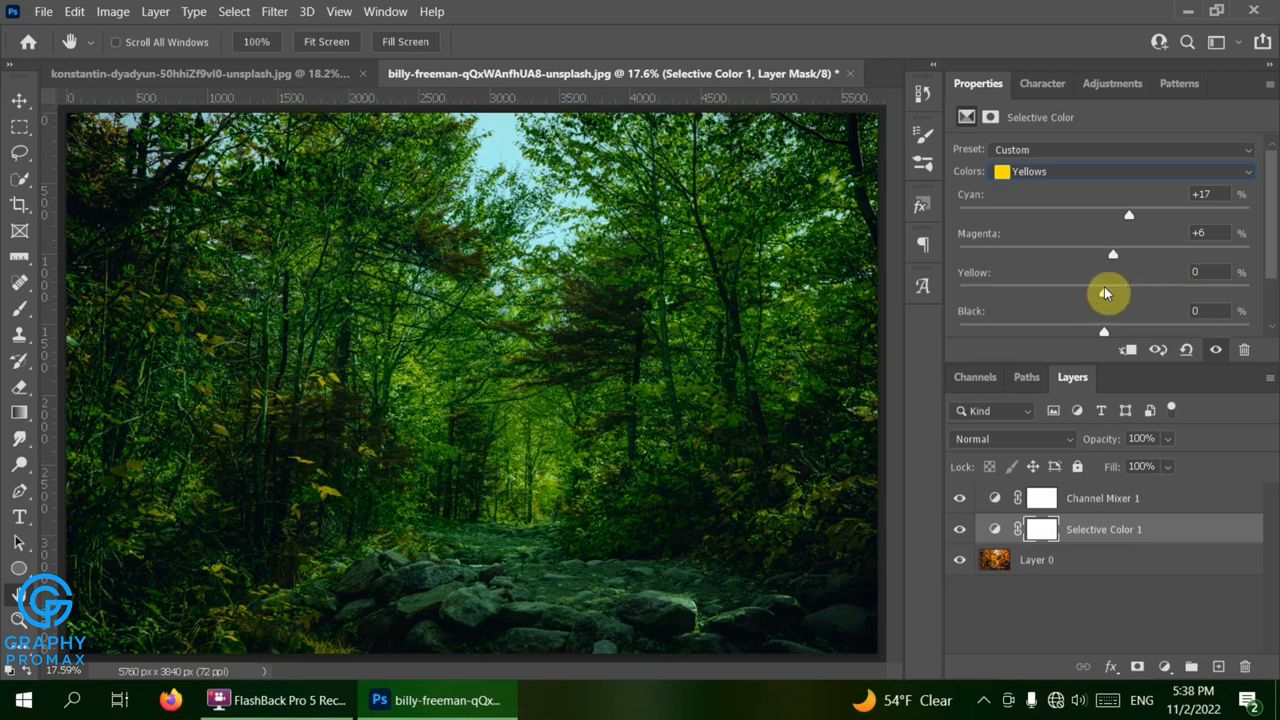
{"action": "left_click_drag", "start_coordinate": [1106, 290], "coordinate": [1114, 335]}
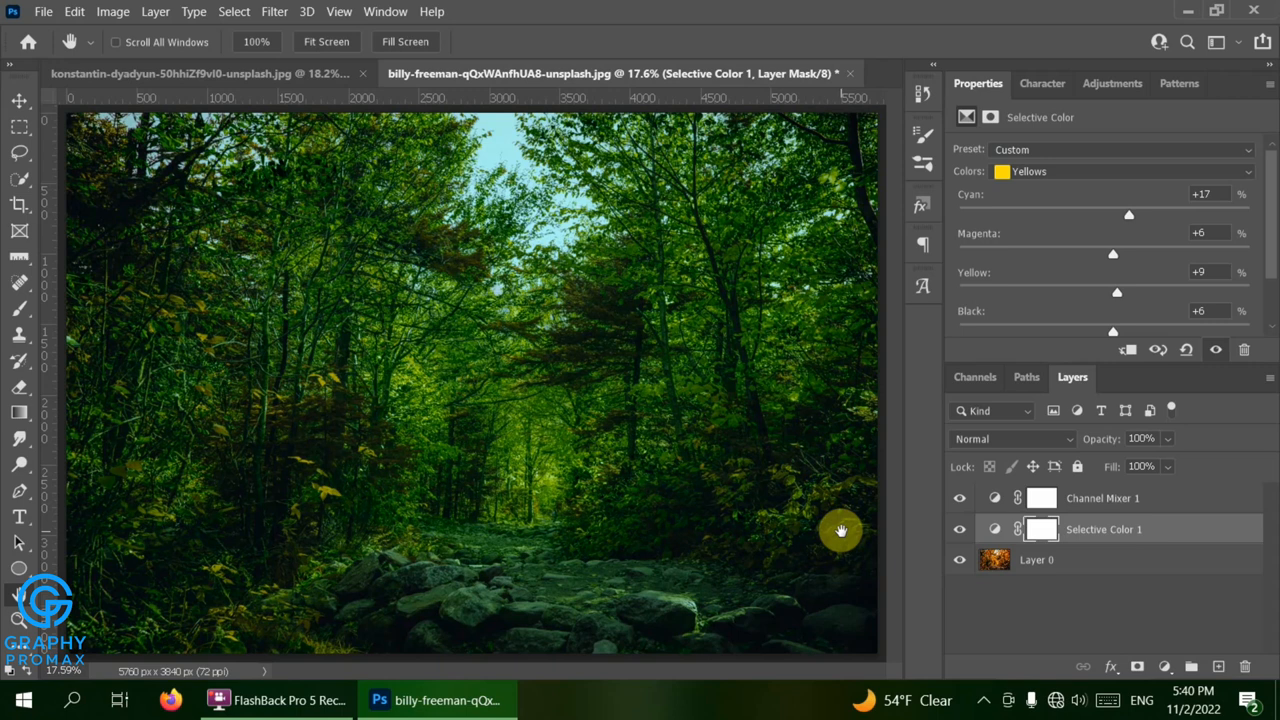
- Set up a Lens Flare on the photo layer, centred on the sky gap between the trees, with brightness 95%
{"action": "left_click", "coordinate": [1091, 565]}
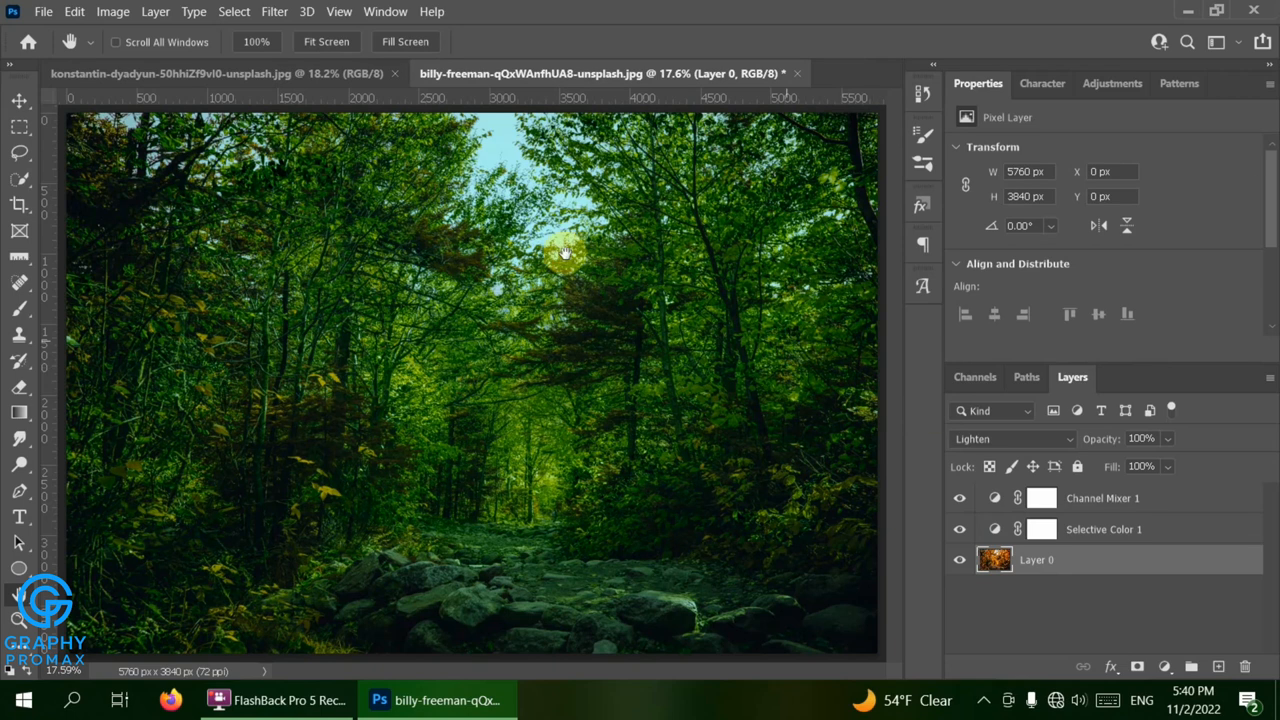
{"action": "left_click", "coordinate": [276, 12]}
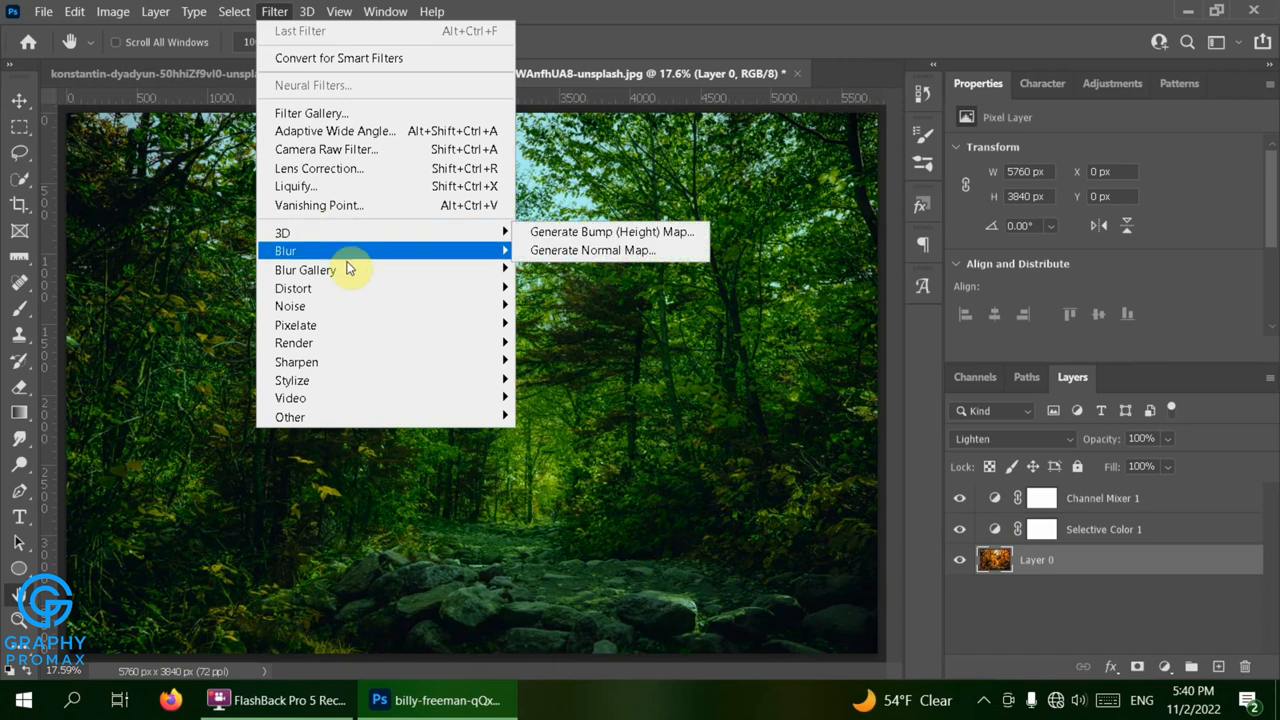
{"action": "mouse_move", "coordinate": [505, 350]}
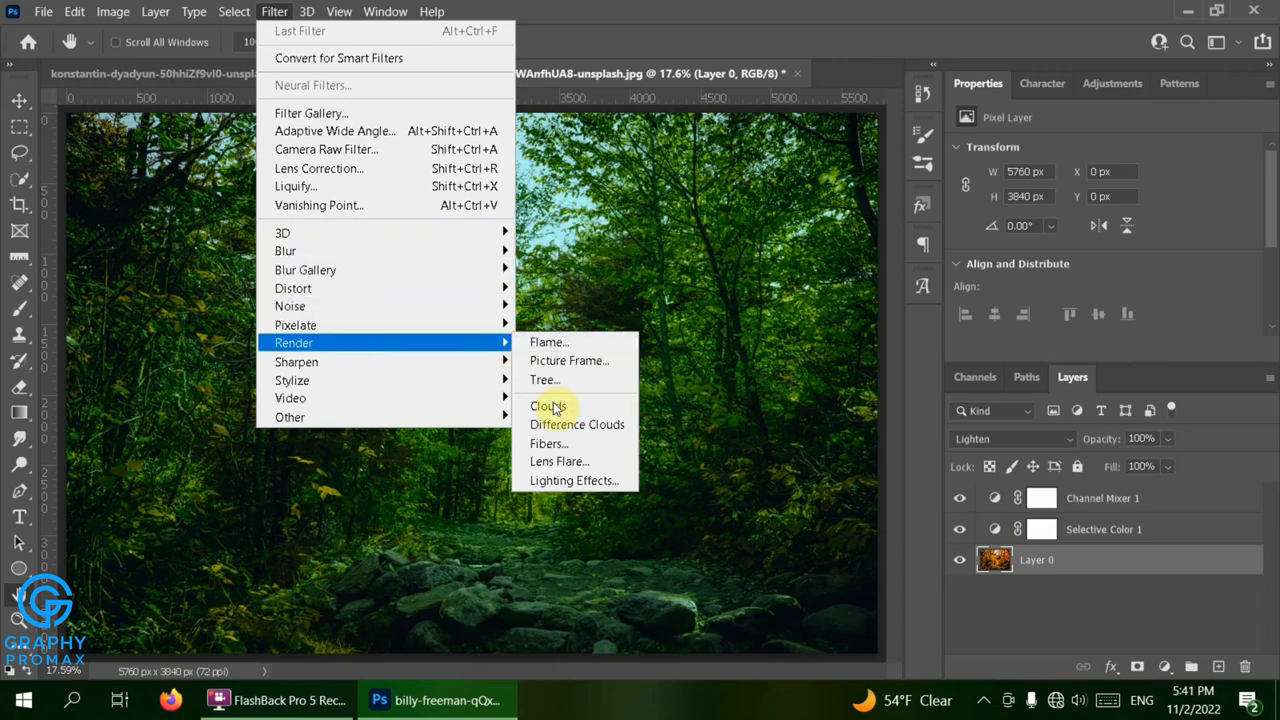
{"action": "left_click", "coordinate": [560, 462]}
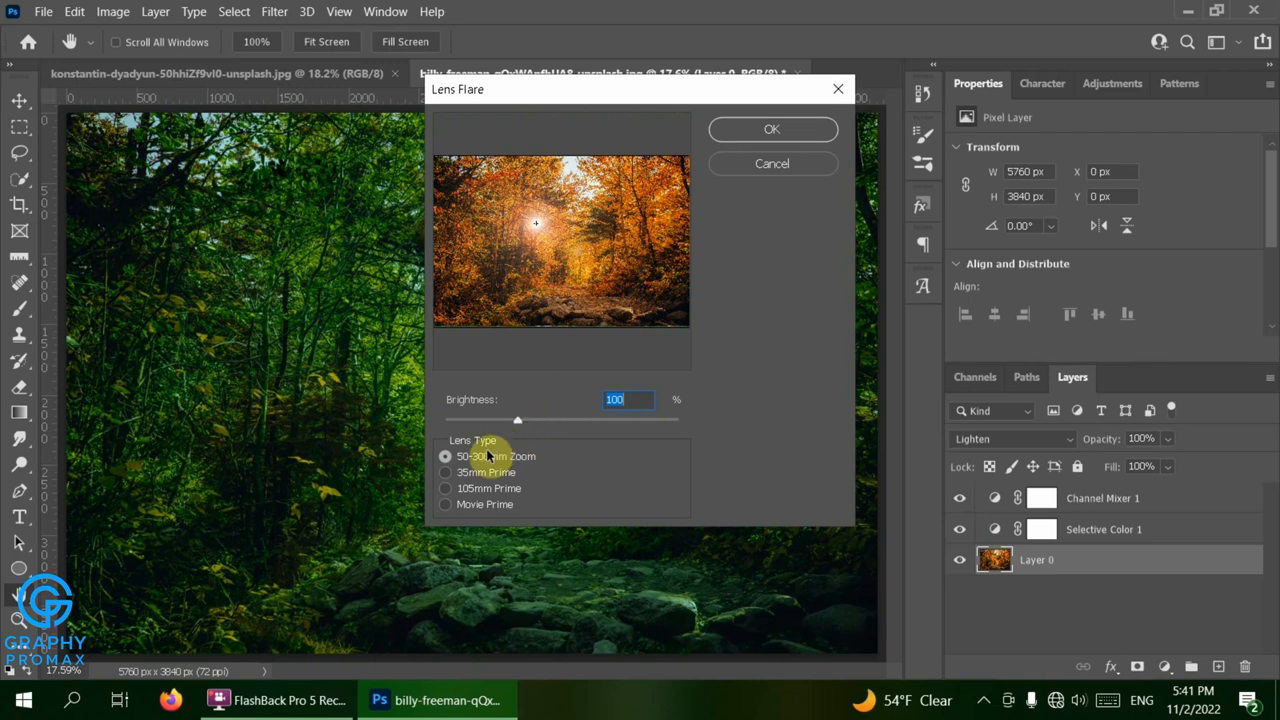
{"action": "left_click", "coordinate": [535, 228]}
{"action": "left_click_drag", "start_coordinate": [535, 228], "coordinate": [589, 195]}
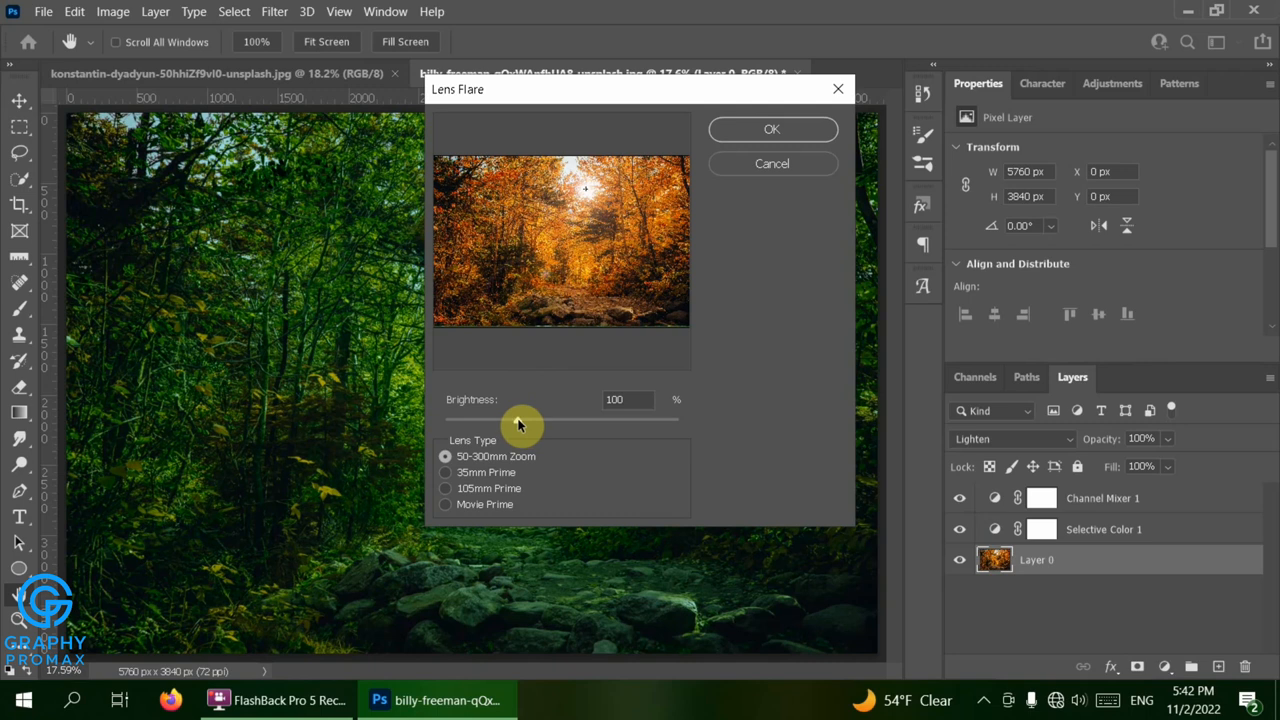
{"action": "mouse_move", "coordinate": [517, 424]}
{"action": "left_mouse_down"}
{"action": "mouse_move", "coordinate": [571, 428]}
{"action": "mouse_move", "coordinate": [484, 423]}
{"action": "mouse_move", "coordinate": [513, 426]}
{"action": "left_mouse_up"}
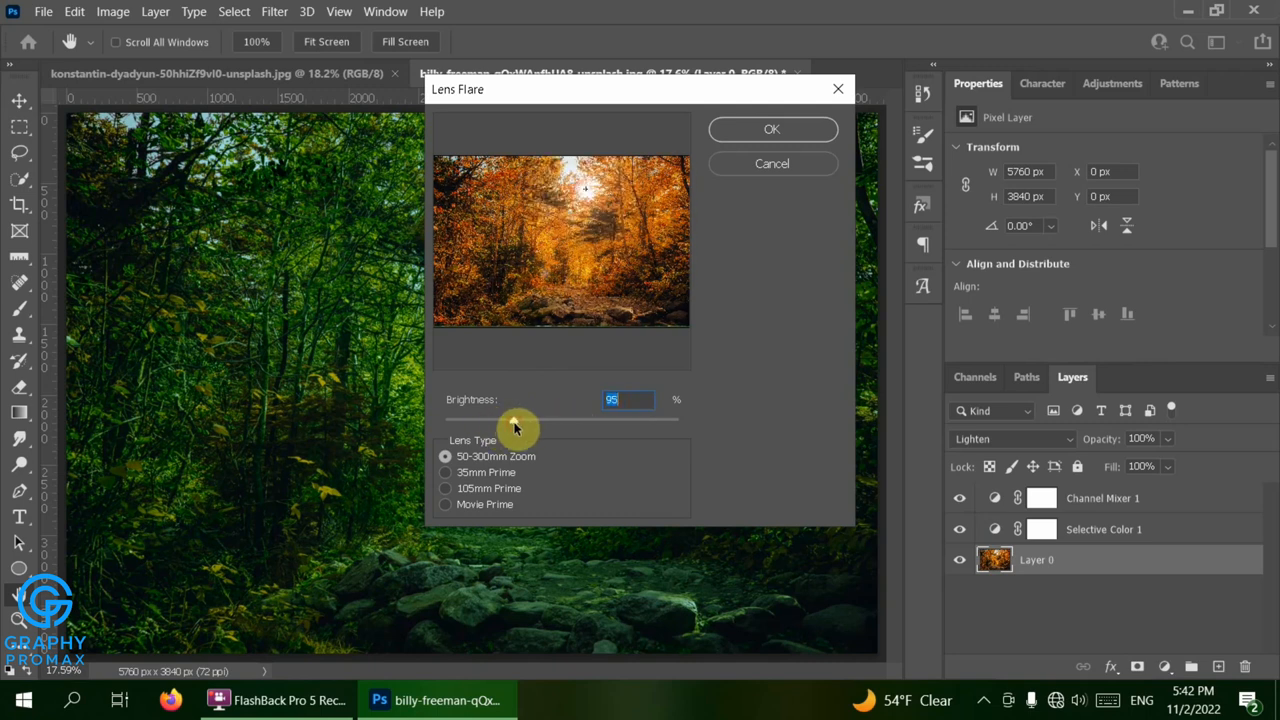
- Compare the flare's lens types and apply the flare with the 50-300mm Zoom type
{"action": "left_click", "coordinate": [449, 477]}
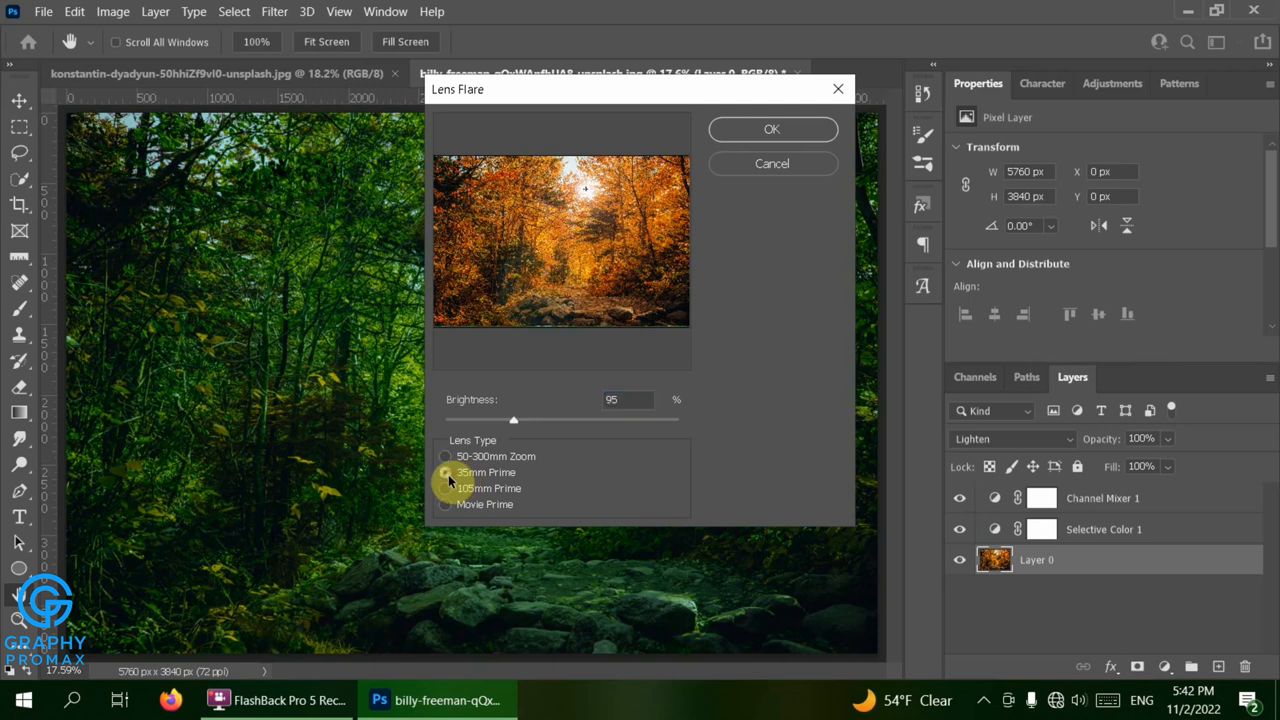
{"action": "left_click", "coordinate": [447, 460]}
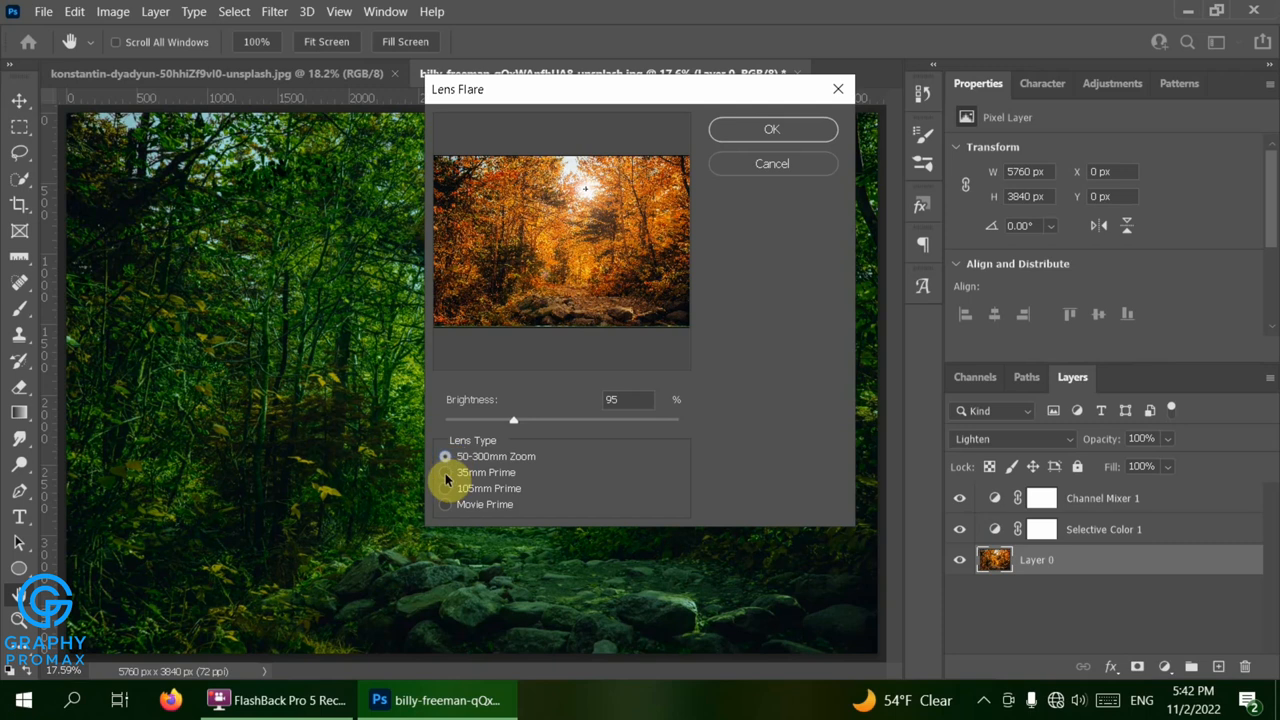
{"action": "left_click", "coordinate": [446, 488]}
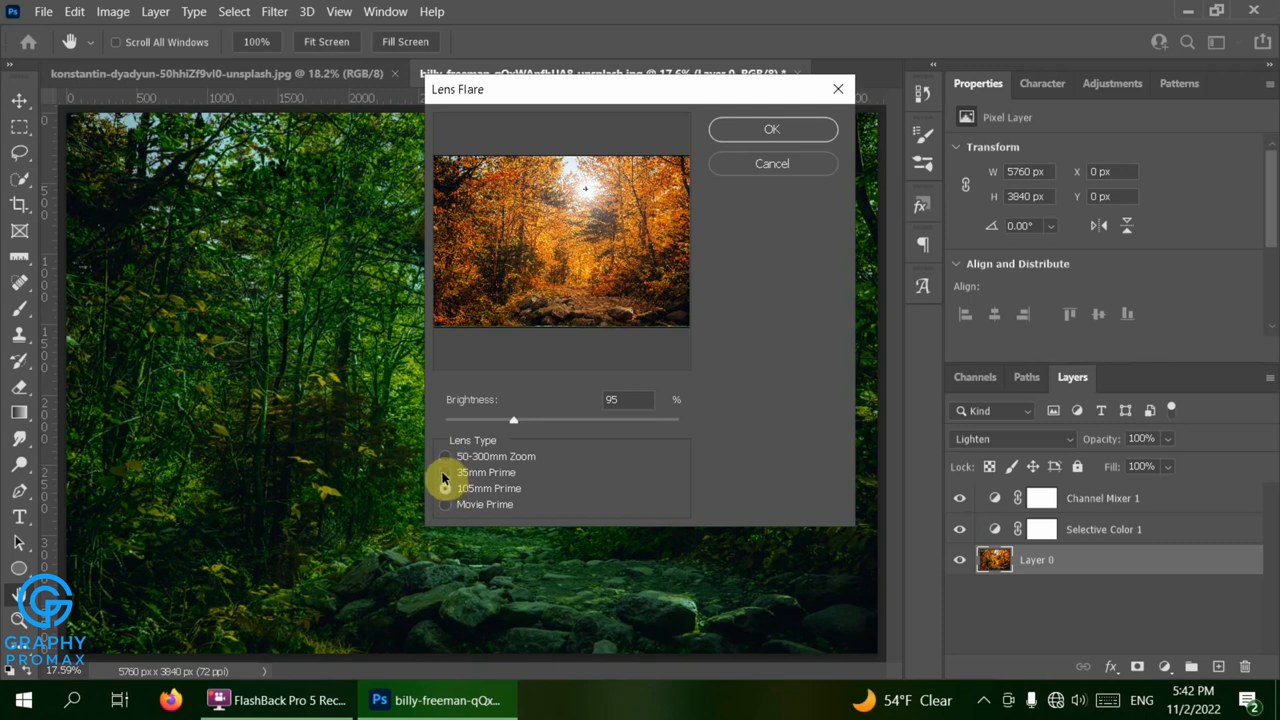
{"action": "left_click", "coordinate": [444, 474]}
{"action": "left_click", "coordinate": [445, 489]}
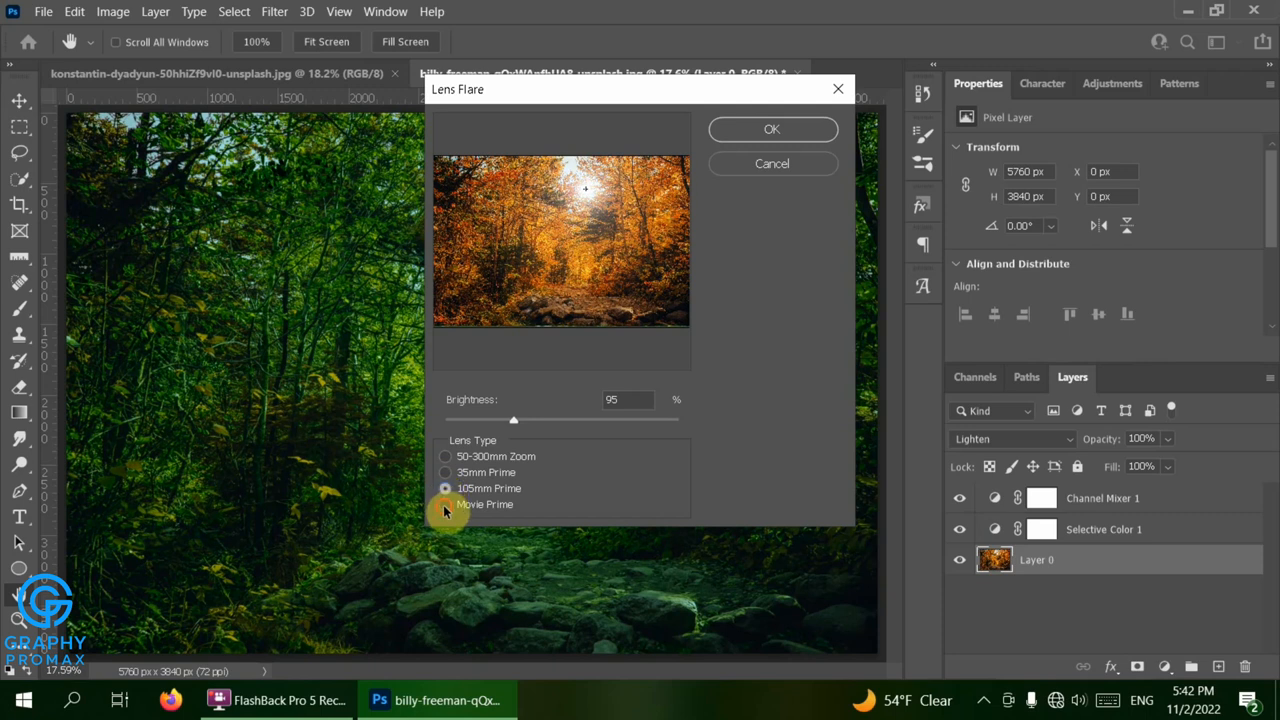
{"action": "left_click", "coordinate": [445, 505]}
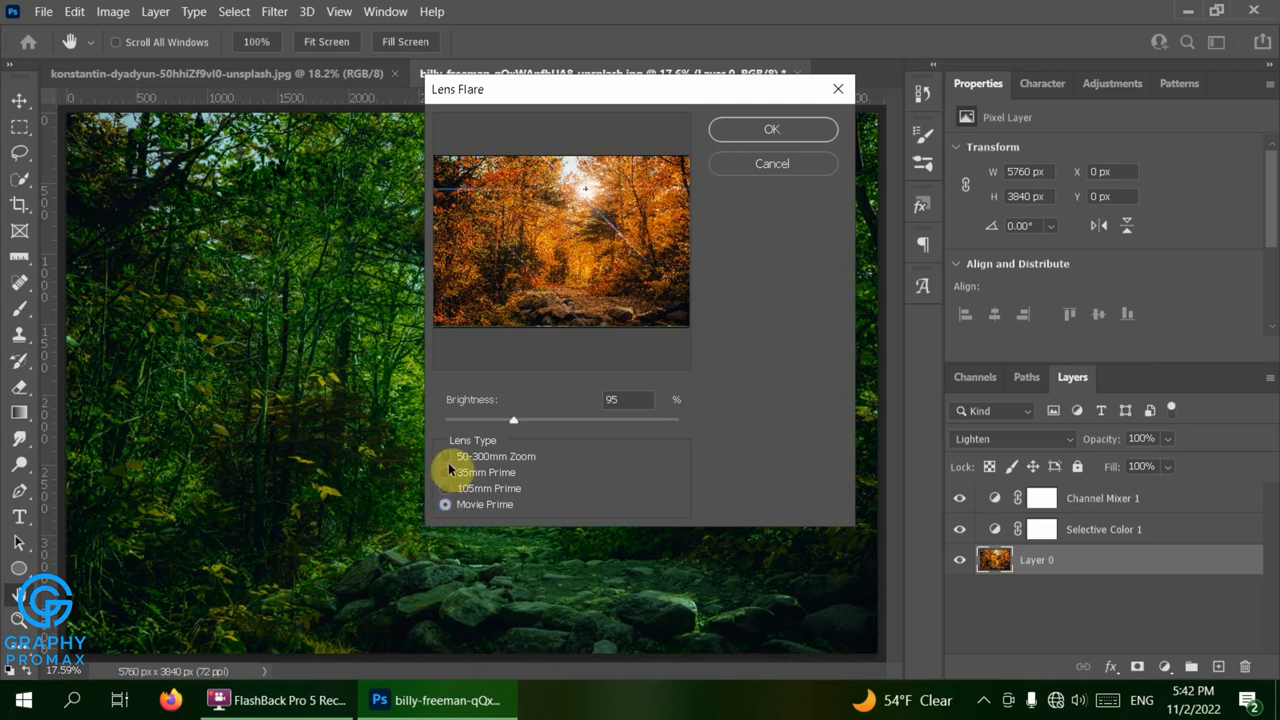
{"action": "left_click", "coordinate": [445, 458]}
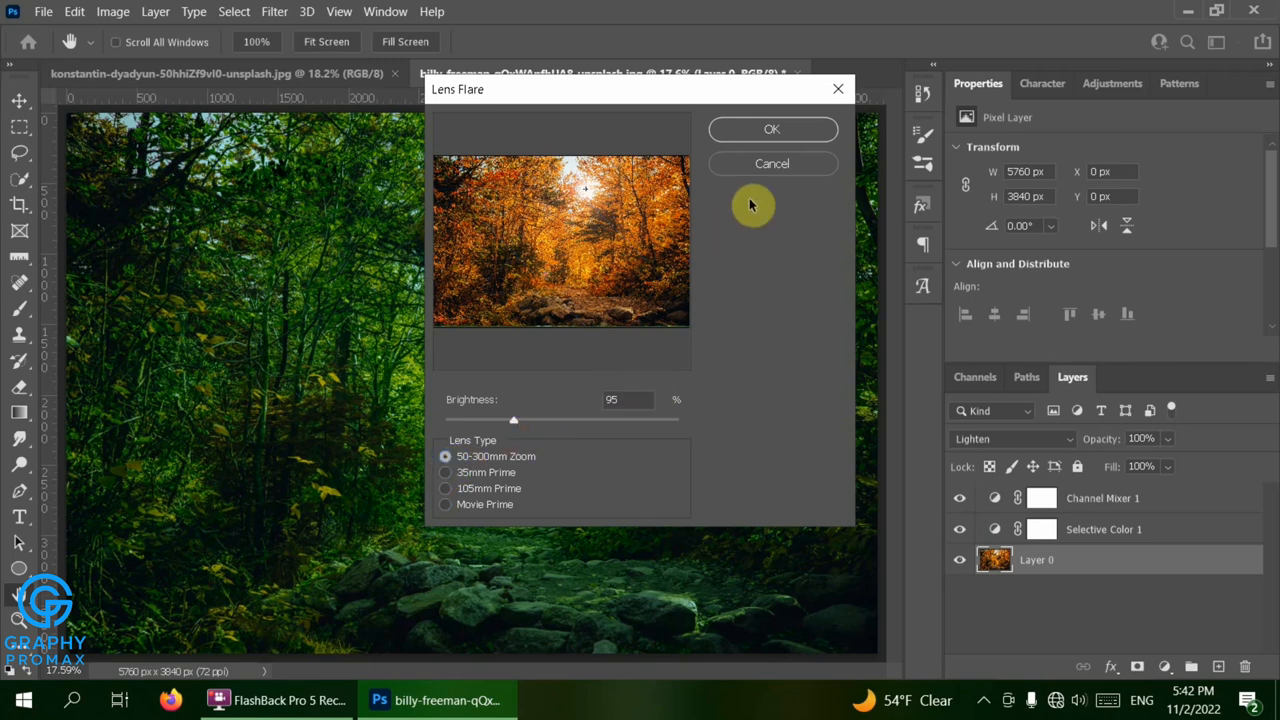
{"action": "left_click", "coordinate": [775, 128]}
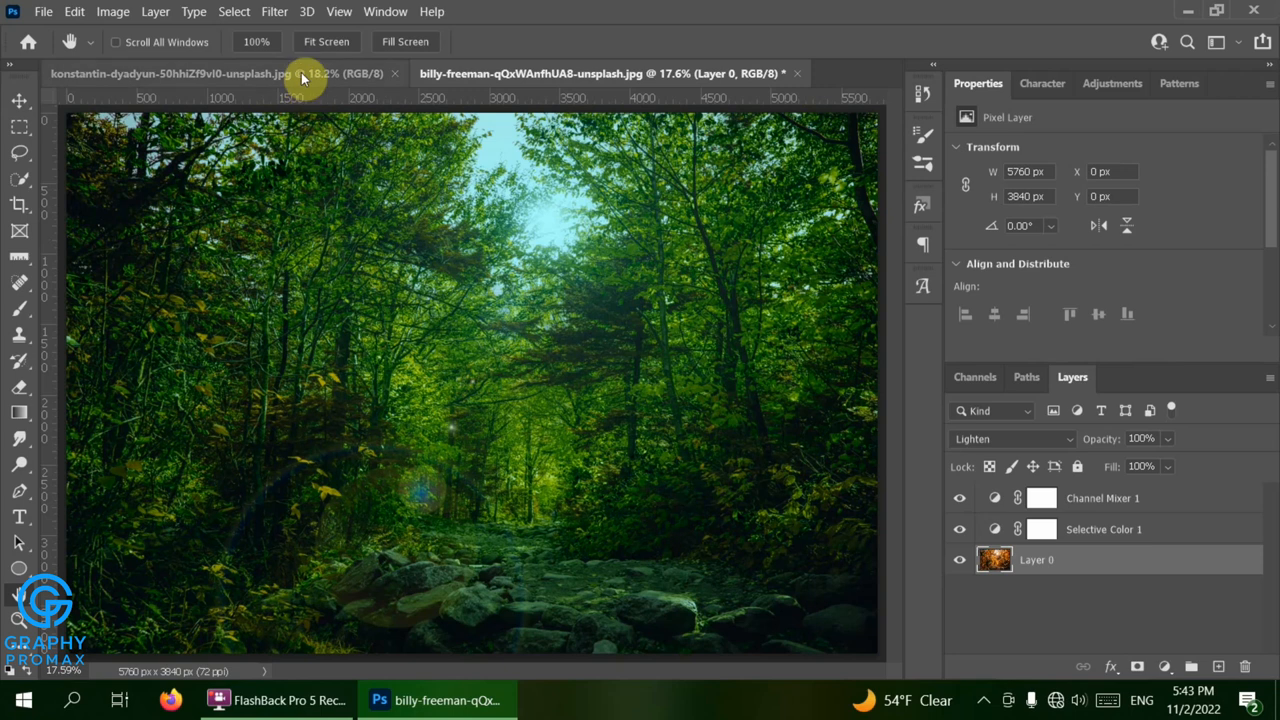
- Flatten the image, merging the photo and both adjustment layers into one layer
{"action": "left_click", "coordinate": [278, 16]}
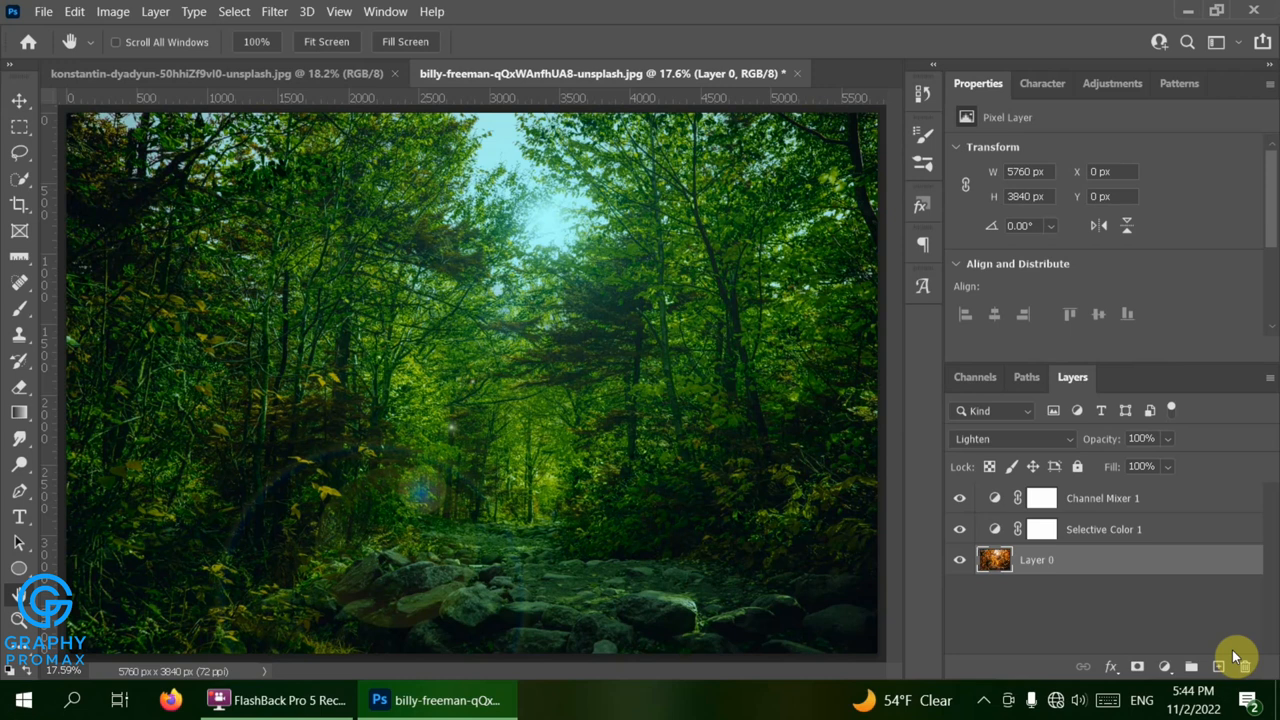
{"action": "right_click", "coordinate": [1154, 565]}
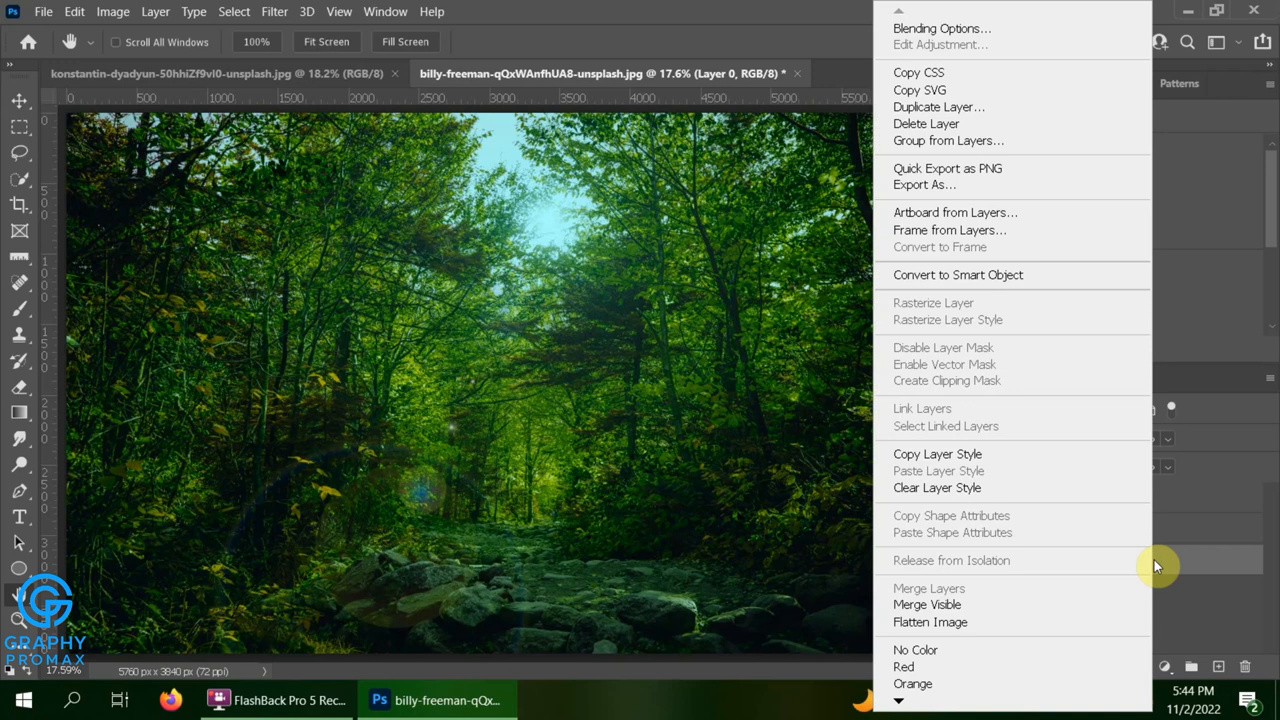
{"action": "left_click", "coordinate": [1005, 623]}
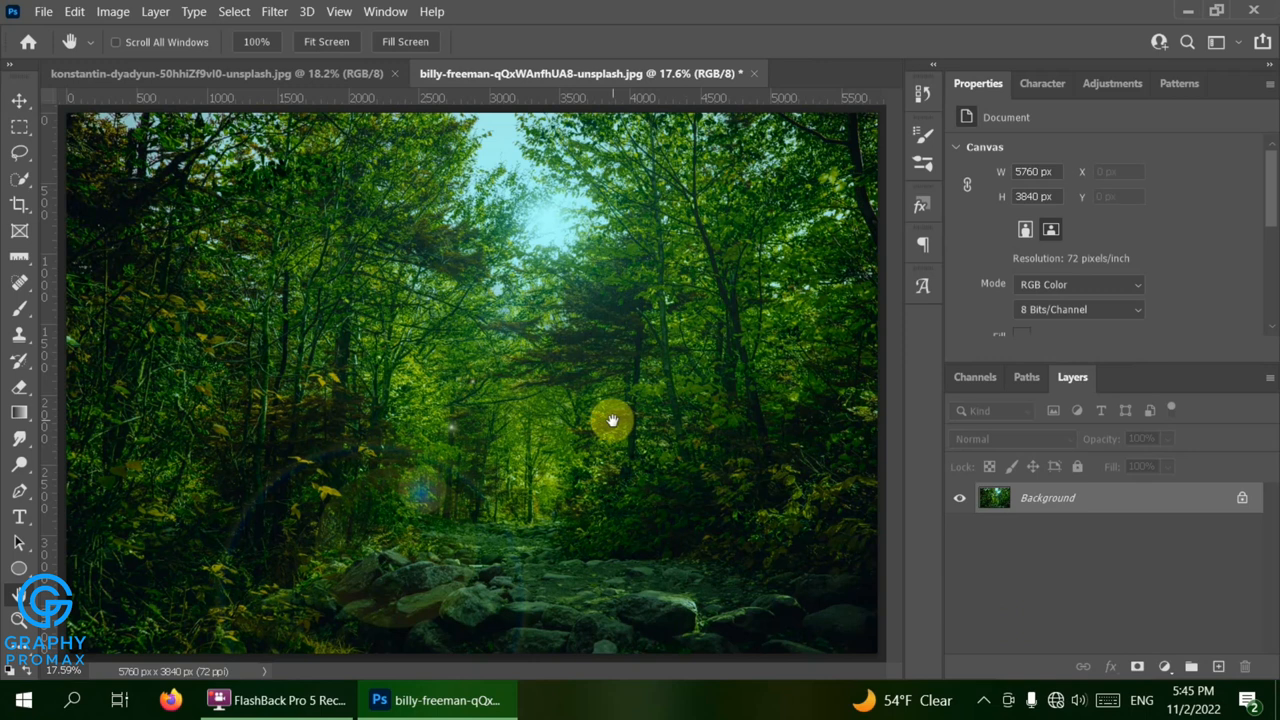
- Start the Camera Raw Filter on the flattened image and set Temperature to -13 and Tint to -30
{"action": "left_click", "coordinate": [268, 12]}
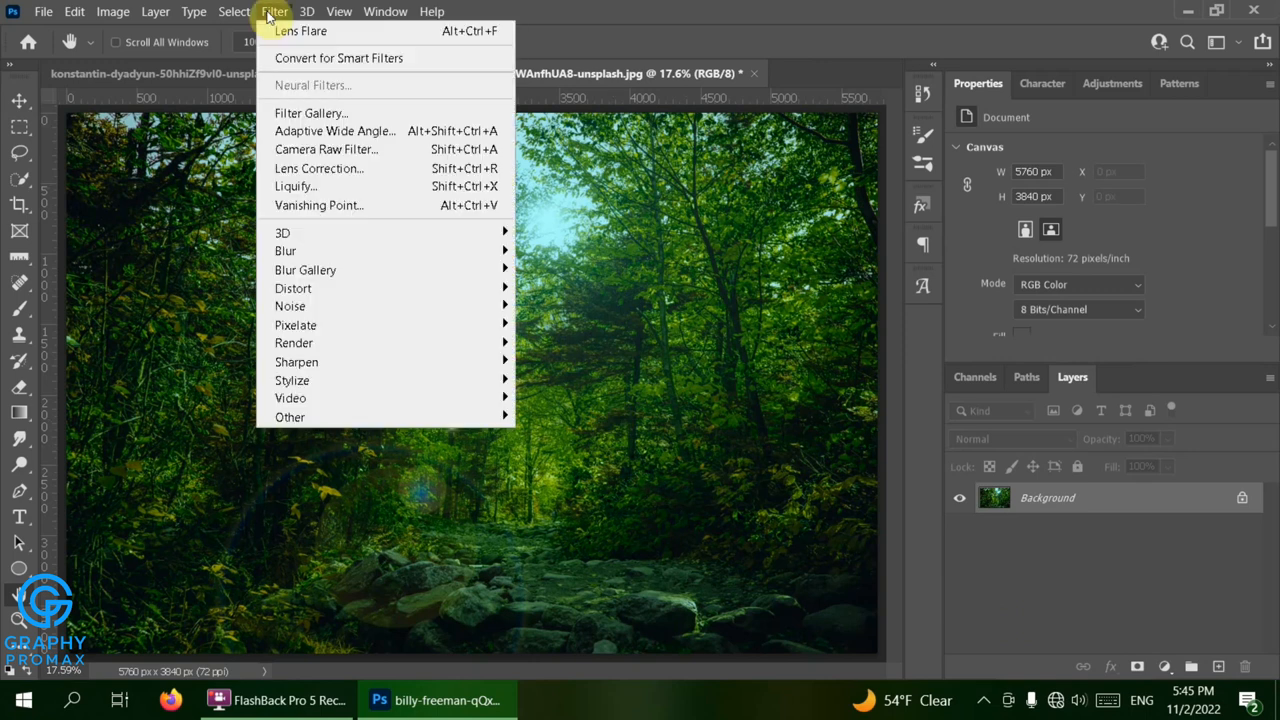
{"action": "left_click", "coordinate": [365, 156]}
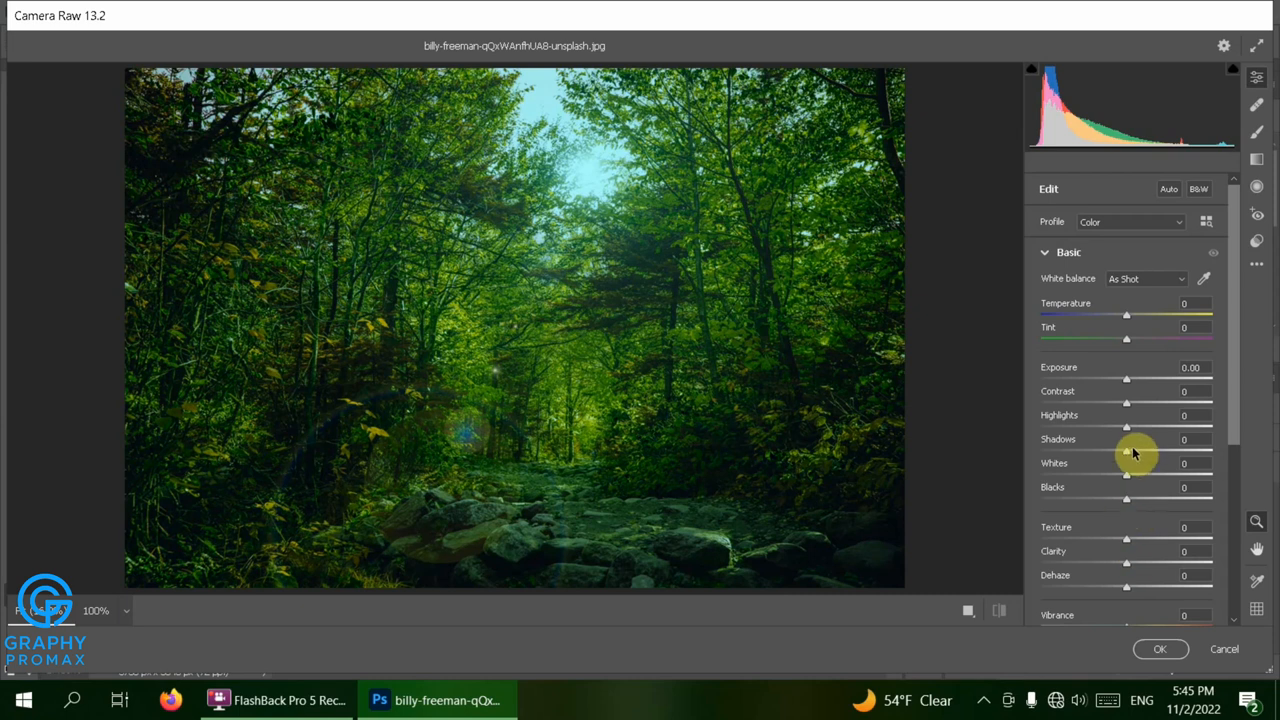
{"action": "left_click", "coordinate": [1129, 316]}
{"action": "left_click_drag", "start_coordinate": [1129, 318], "coordinate": [1118, 320]}
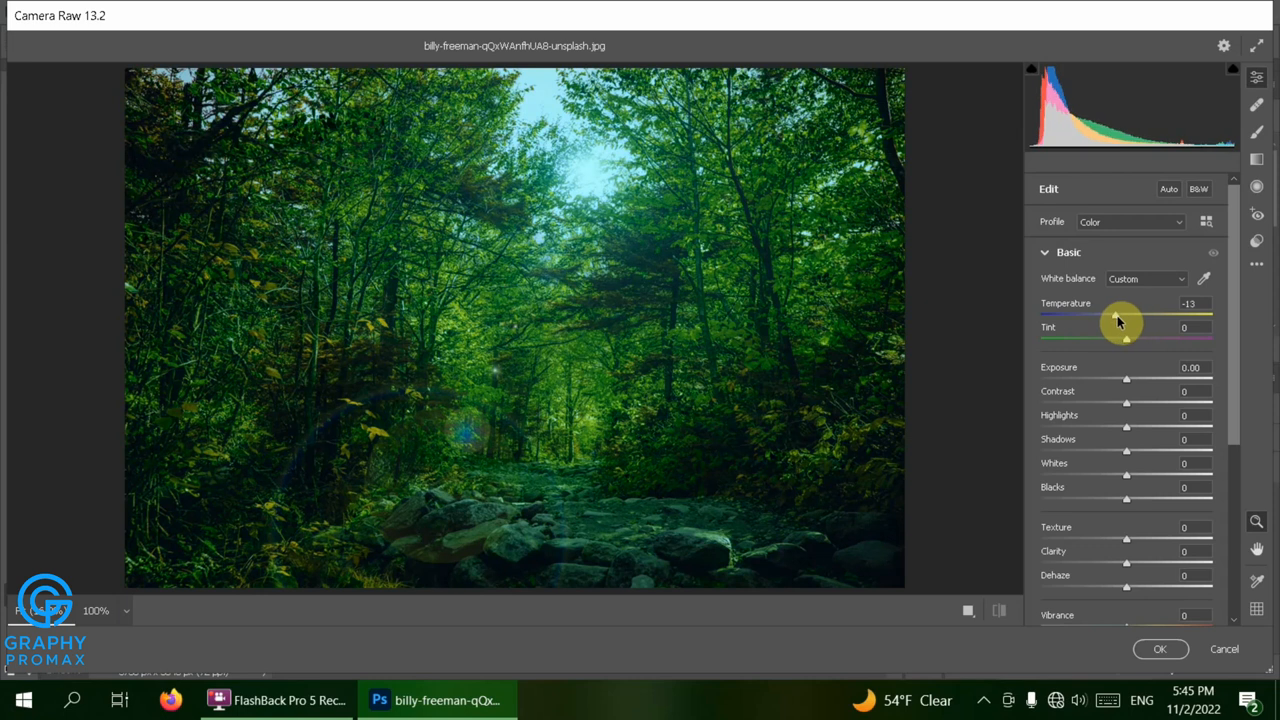
{"action": "left_click", "coordinate": [1127, 339]}
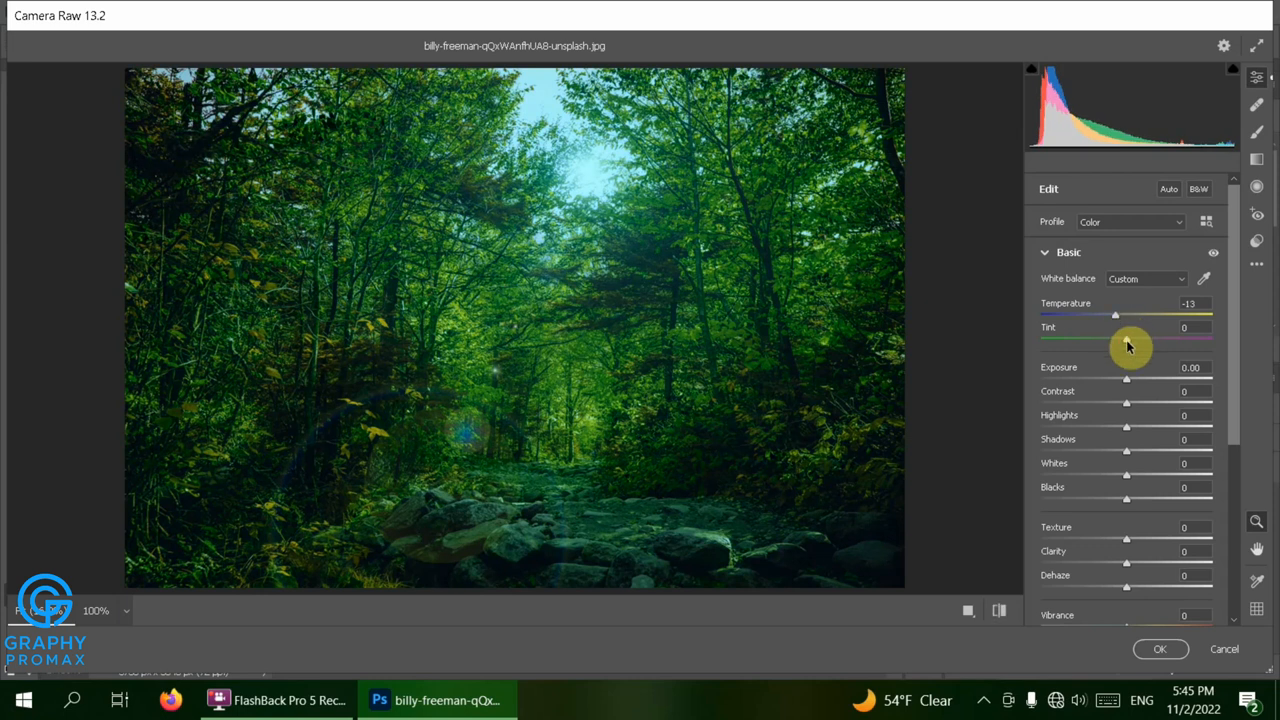
{"action": "left_click_drag", "start_coordinate": [1134, 345], "coordinate": [1103, 343]}
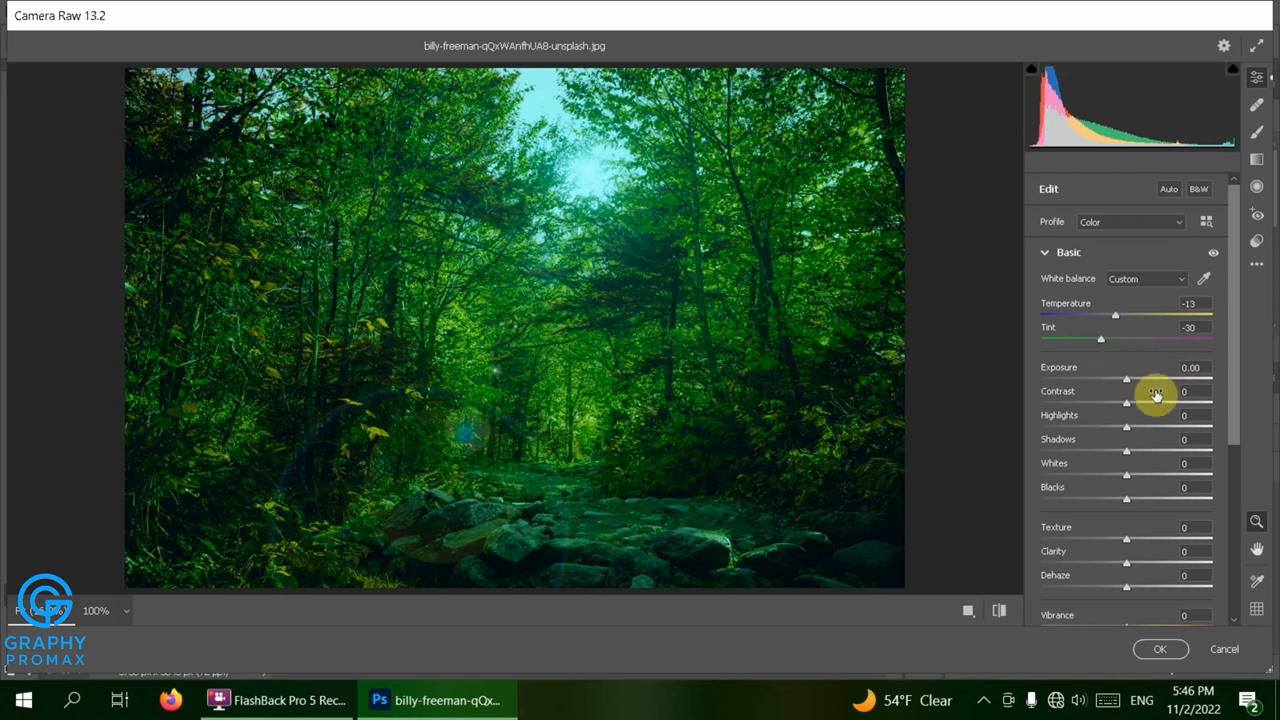
- Set Texture, Clarity and Dehaze to +10 each in the Camera Raw Basic settings
{"action": "left_click_drag", "start_coordinate": [1237, 437], "coordinate": [1229, 517]}
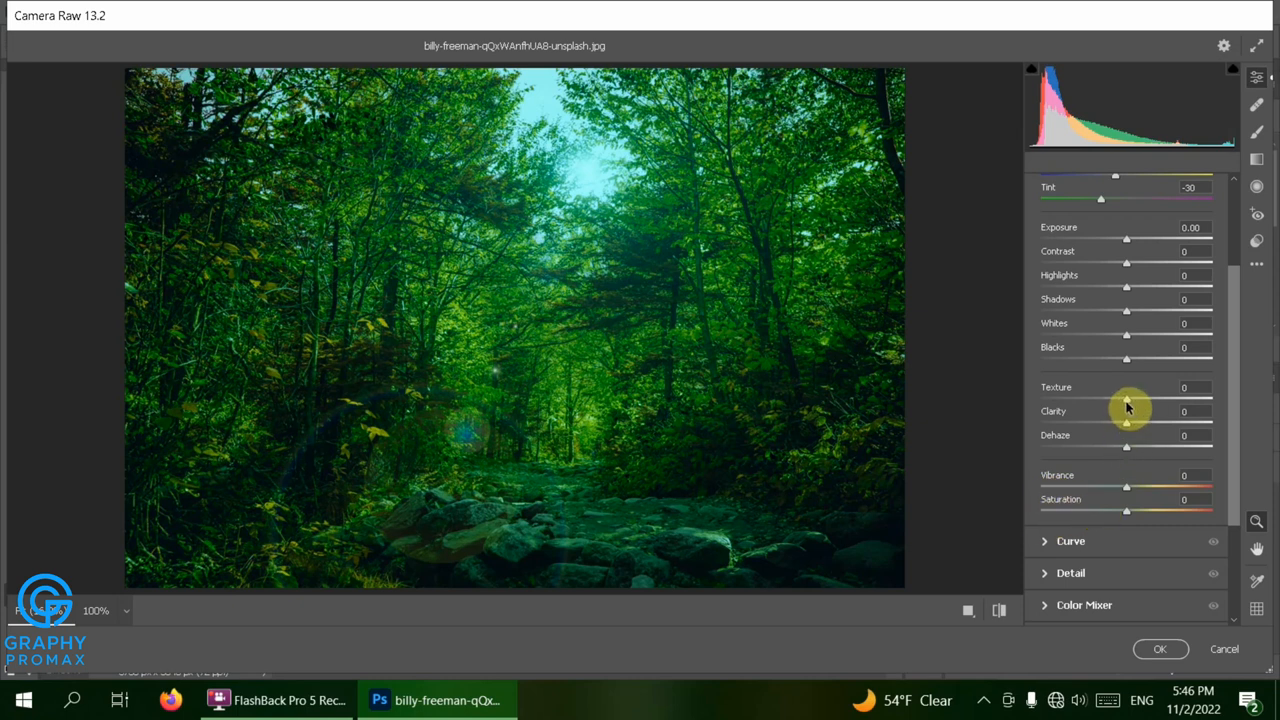
{"action": "mouse_move", "coordinate": [1127, 400]}
{"action": "left_mouse_down"}
{"action": "mouse_move", "coordinate": [1155, 403]}
{"action": "mouse_move", "coordinate": [1123, 405]}
{"action": "mouse_move", "coordinate": [1136, 405]}
{"action": "left_mouse_up"}
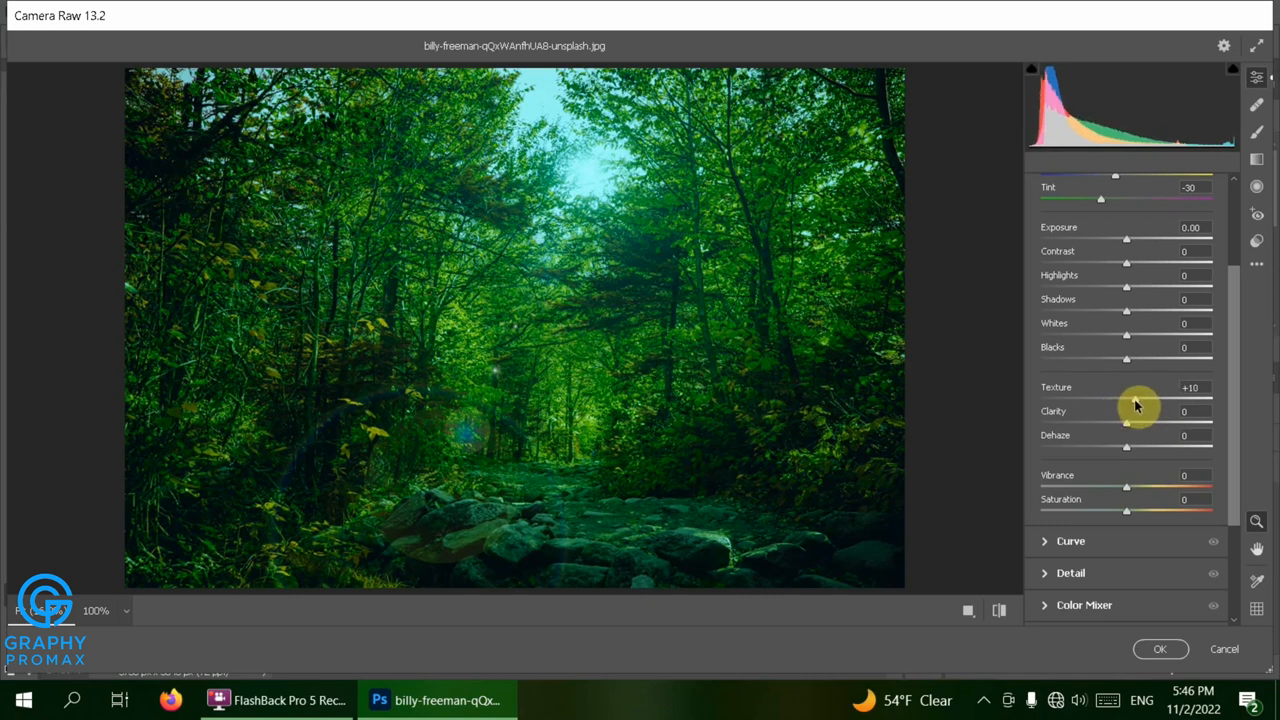
{"action": "left_click_drag", "start_coordinate": [1127, 428], "coordinate": [1135, 460]}
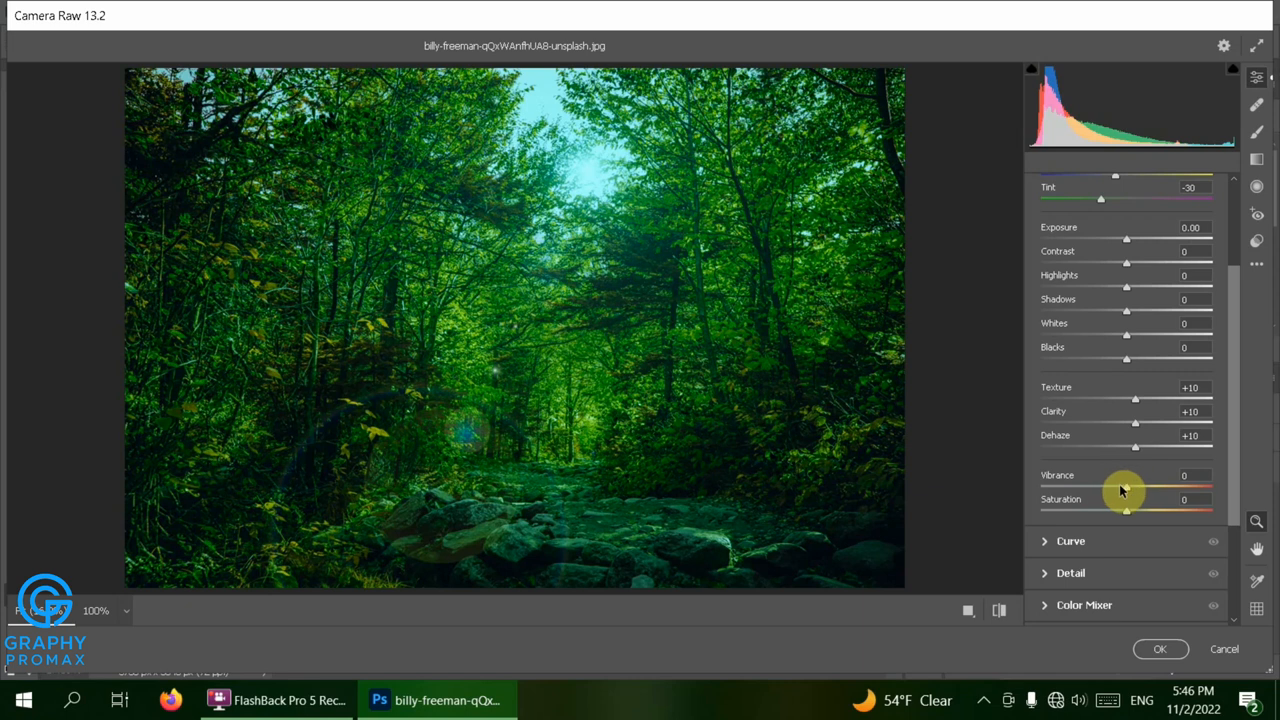
- Set Vibrance to +12 and Saturation to +10, and apply the Camera Raw filter
{"action": "mouse_move", "coordinate": [1126, 490]}
{"action": "left_mouse_down"}
{"action": "mouse_move", "coordinate": [1169, 494]}
{"action": "mouse_move", "coordinate": [1097, 503]}
{"action": "mouse_move", "coordinate": [1137, 503]}
{"action": "left_mouse_up"}
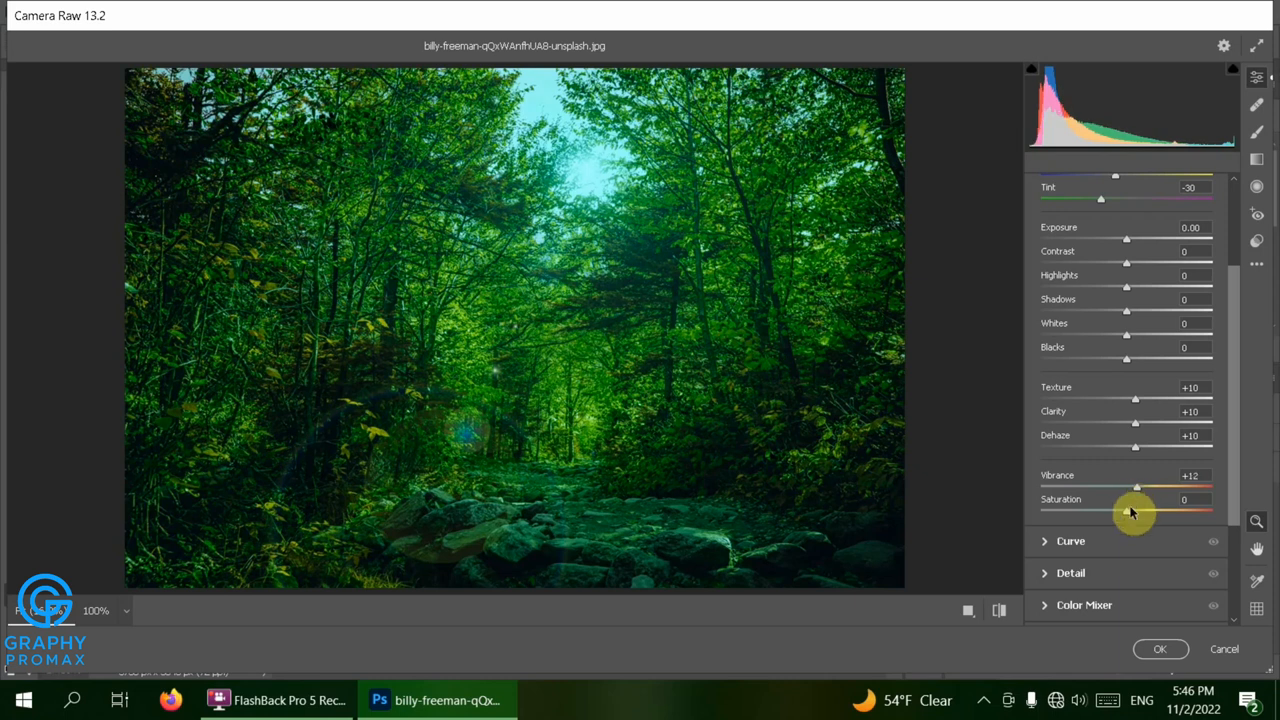
{"action": "mouse_move", "coordinate": [1126, 514]}
{"action": "left_mouse_down"}
{"action": "mouse_move", "coordinate": [1166, 517]}
{"action": "mouse_move", "coordinate": [1106, 514]}
{"action": "mouse_move", "coordinate": [1136, 518]}
{"action": "left_mouse_up"}
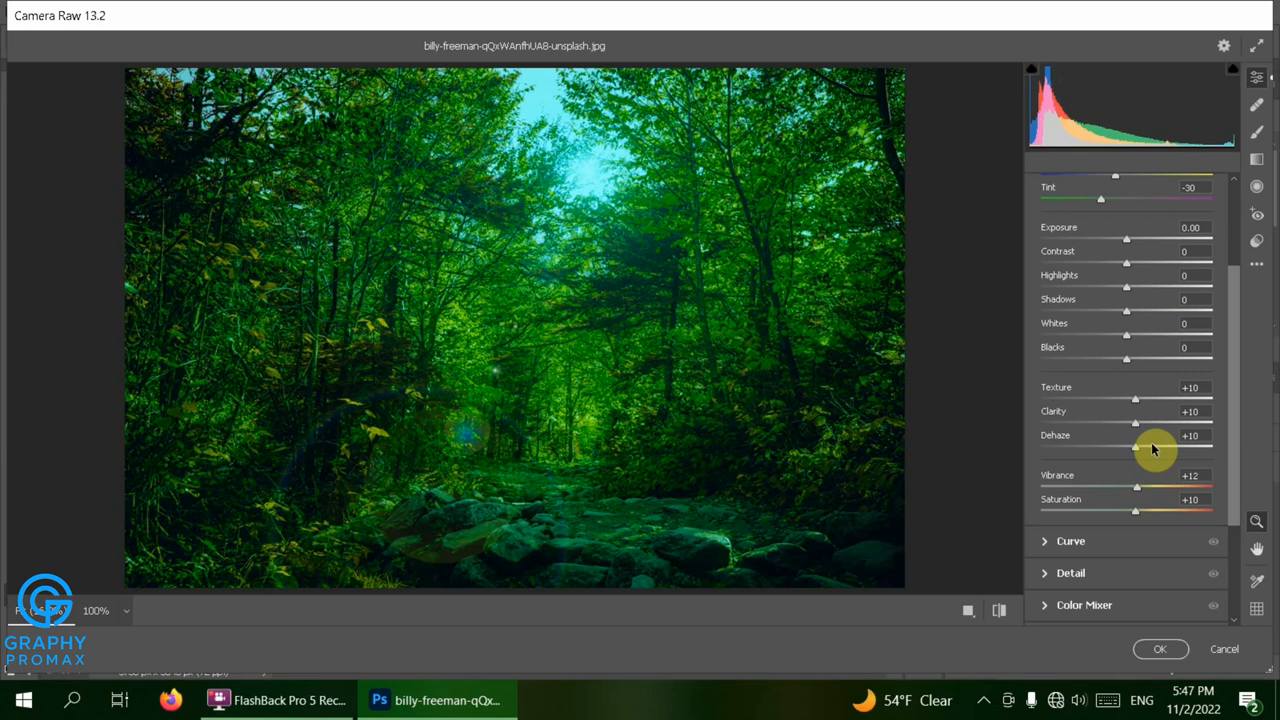
{"action": "left_click", "coordinate": [1157, 660]}
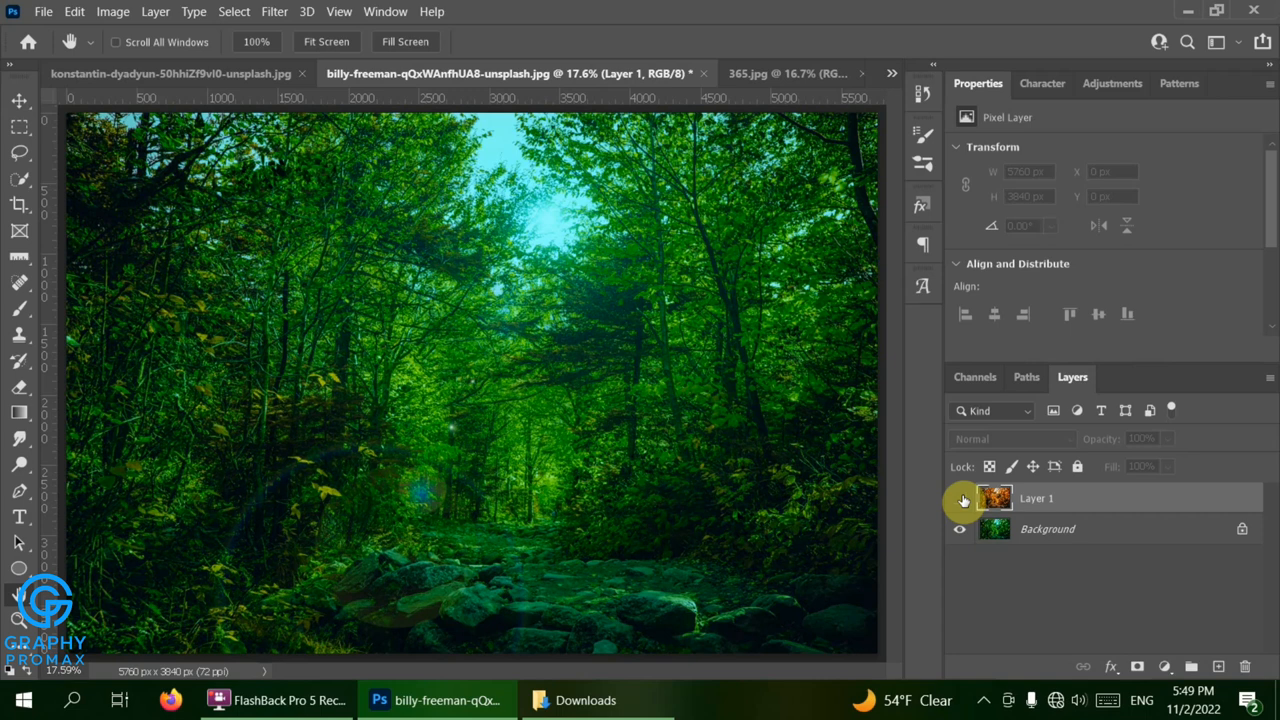
- Compare the original autumn photo with the green edit by repeatedly toggling the visibility of Layer 1
{"action": "left_click", "coordinate": [962, 499]}
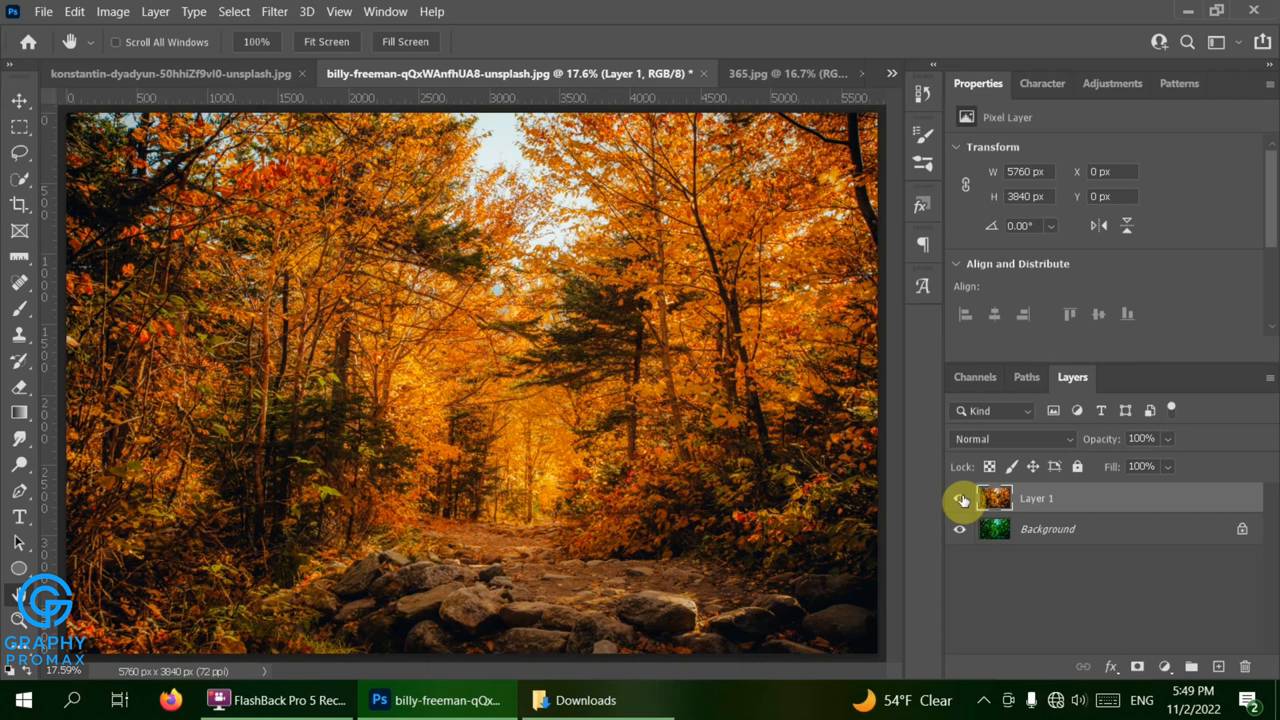
{"action": "left_click", "coordinate": [962, 499]}
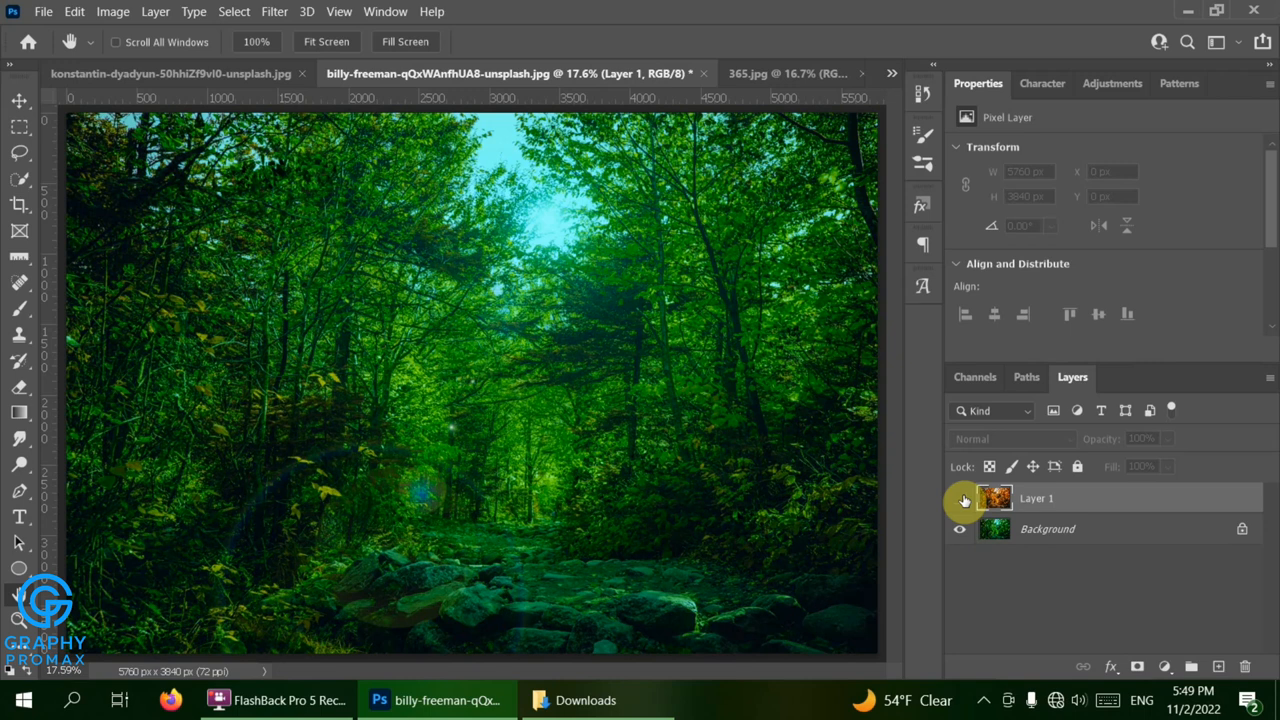
{"action": "left_click", "coordinate": [961, 499]}
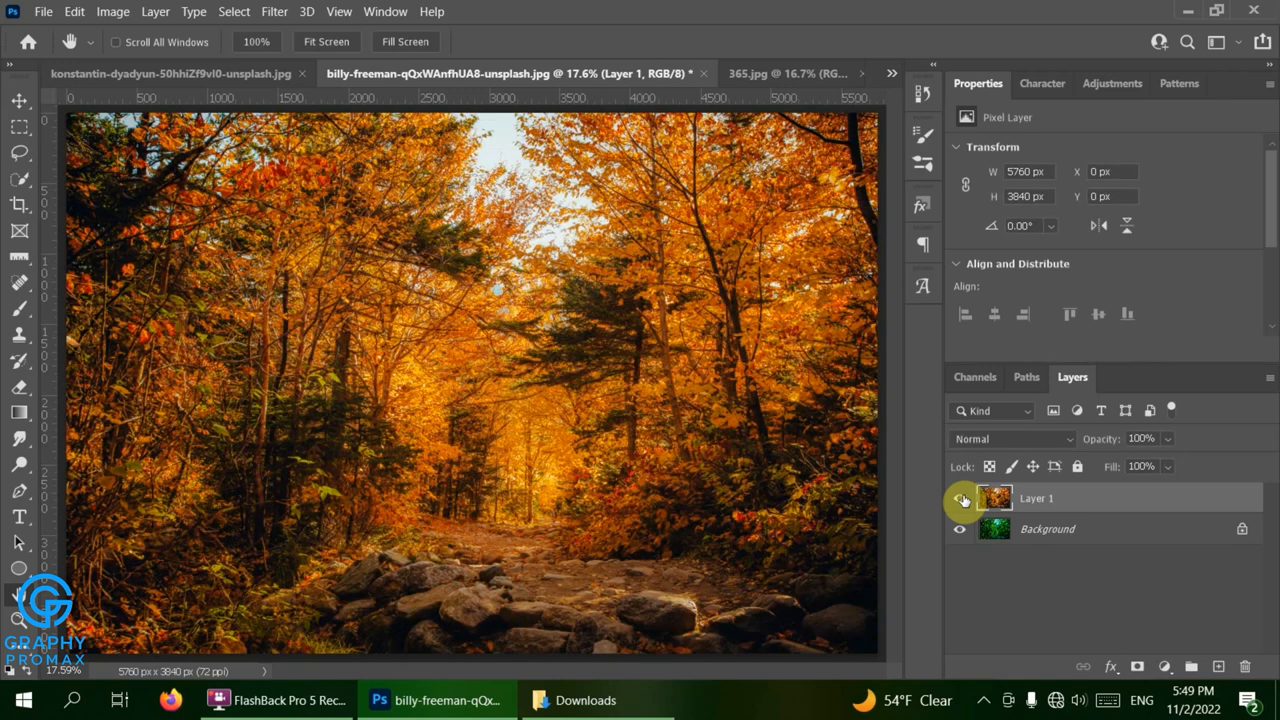
{"action": "left_click", "coordinate": [961, 499]}
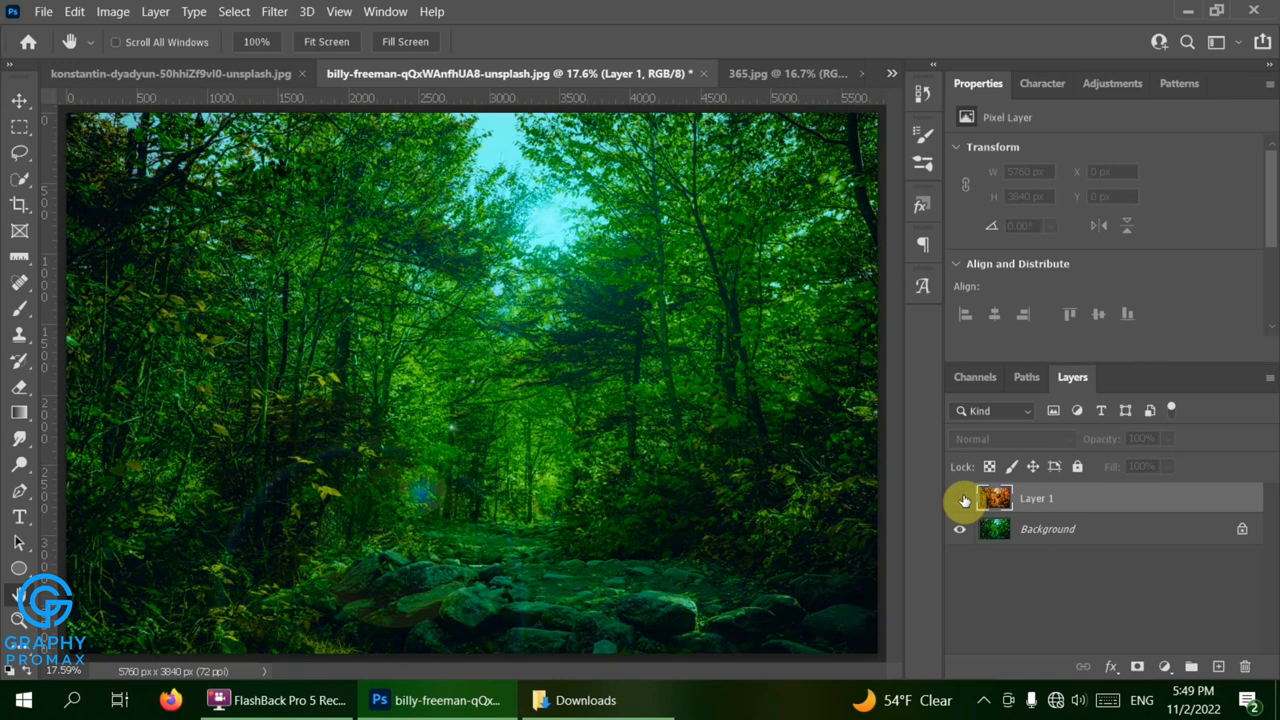
{"action": "left_click", "coordinate": [961, 499]}
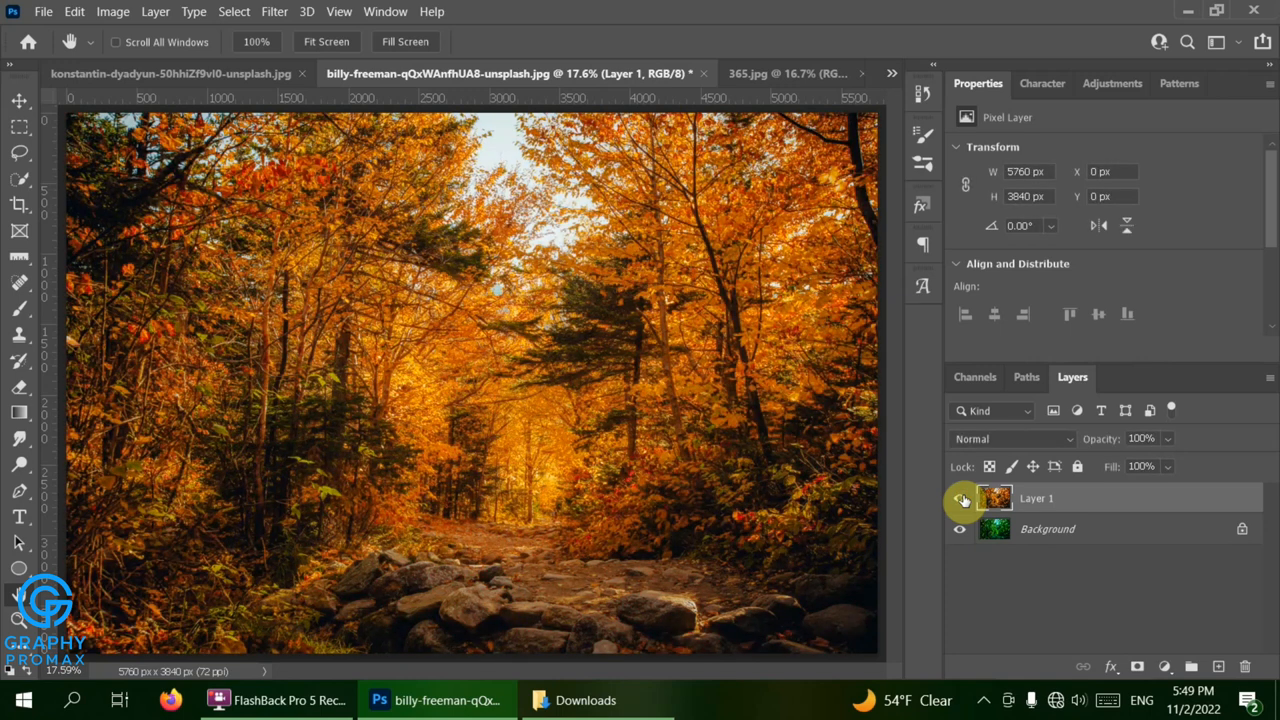
{"action": "left_click", "coordinate": [961, 499]}
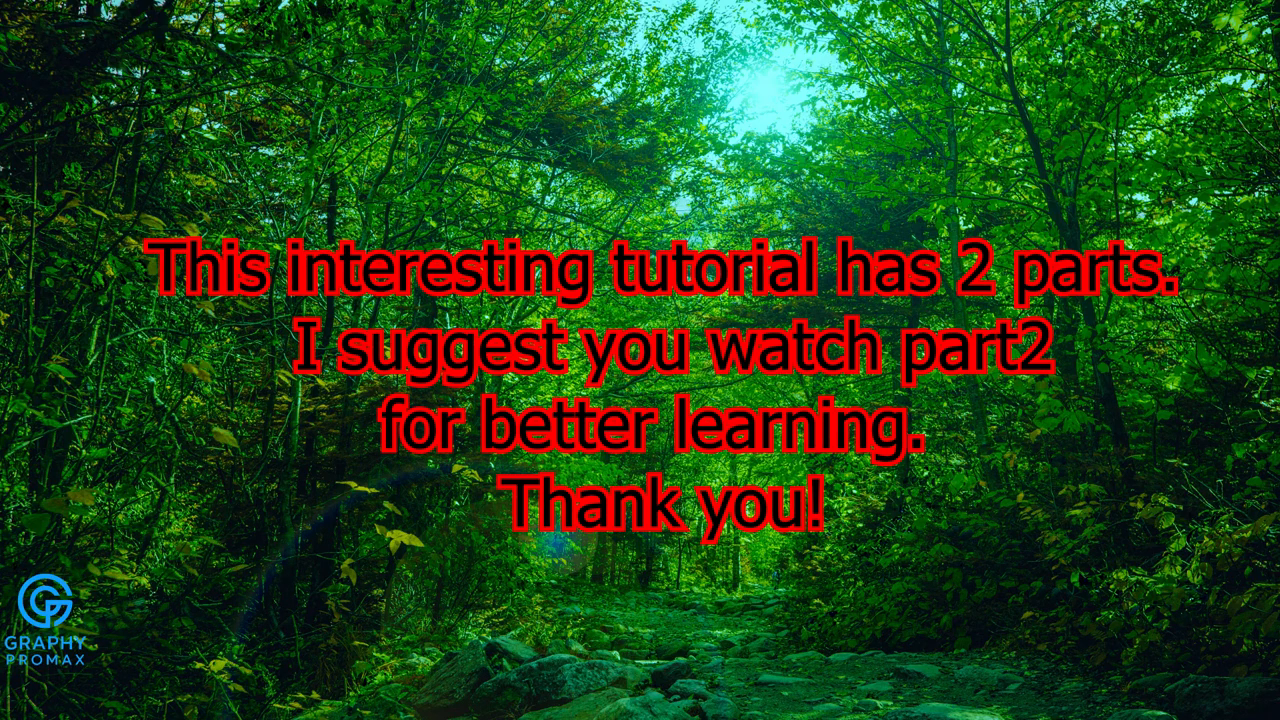